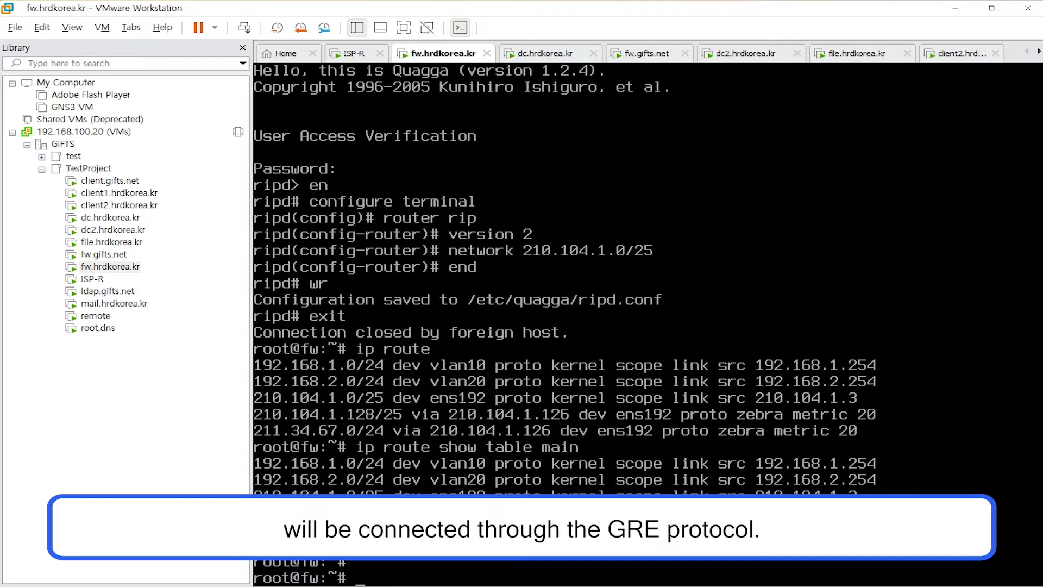
Open /etc/network/interfaces in vim and start a new line in insert mode
type("vim /etc/network/interfaces")
key("Return")
key("o")
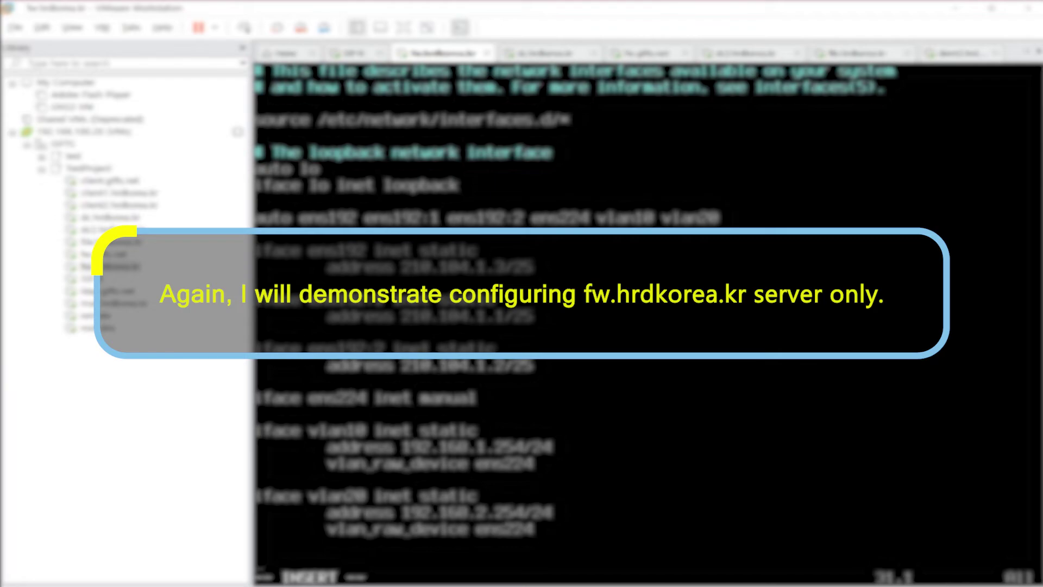
Add 'auto tun0' and an 'iface tun0 inet tunnel' stanza header
type("auto tun0")
key("Return")
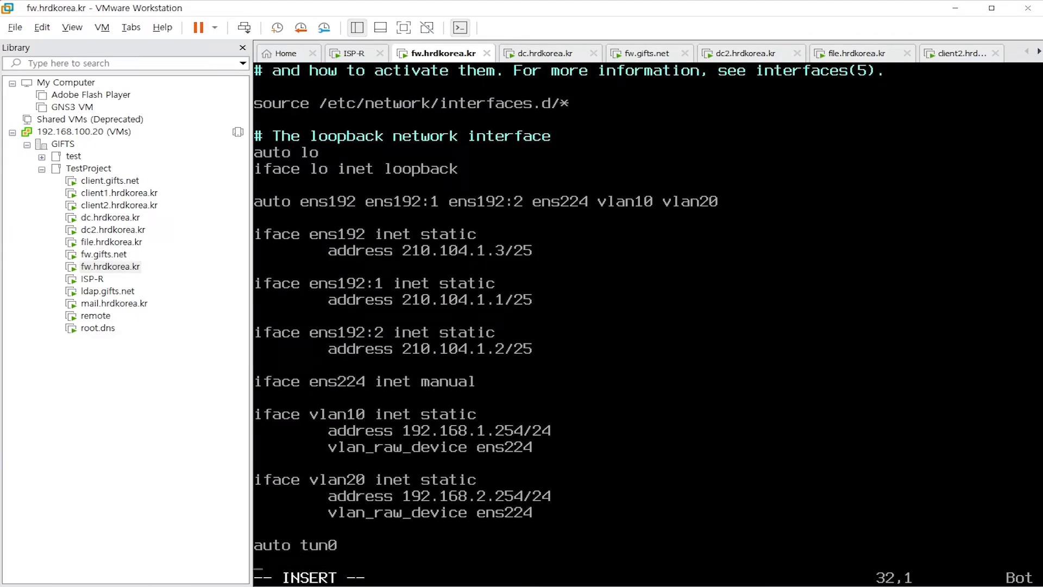
key("Return")
type("iface tun0 inet tunnel")
key("Return")
Add indented address 10.0.0.1, netmask 255.255.255.252 and mode gre lines to tun0
key("Tab")
type("address 10.0.0.1")
key("Return")
key("Tab")
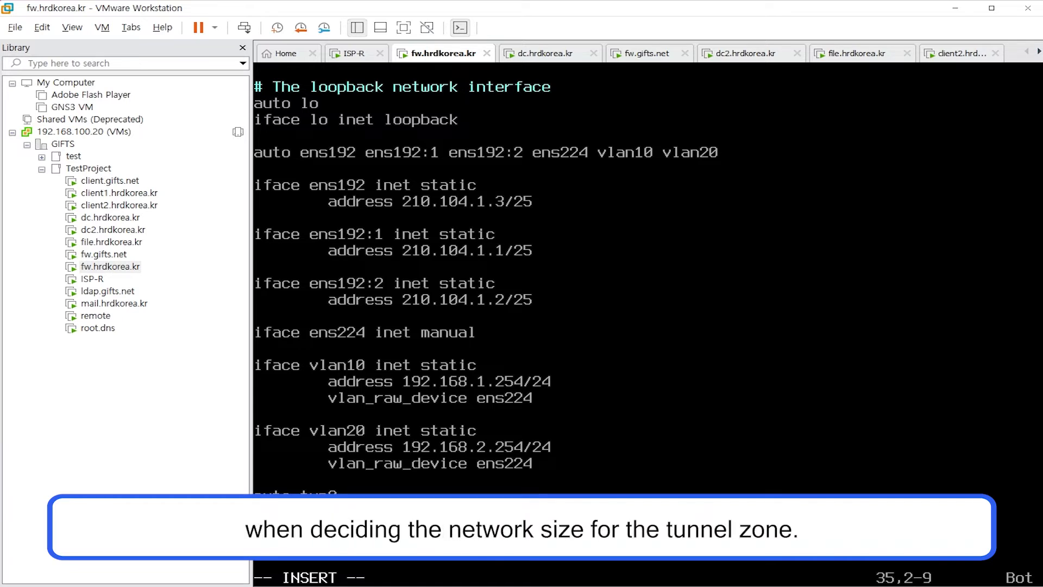
type("netmask 255.255")
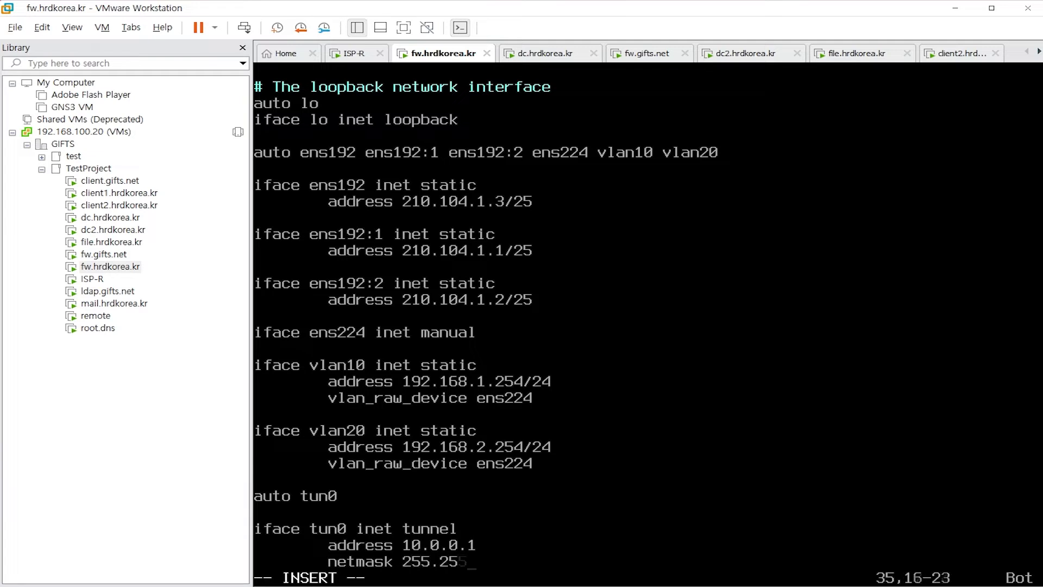
type(".255.252")
key("Return")
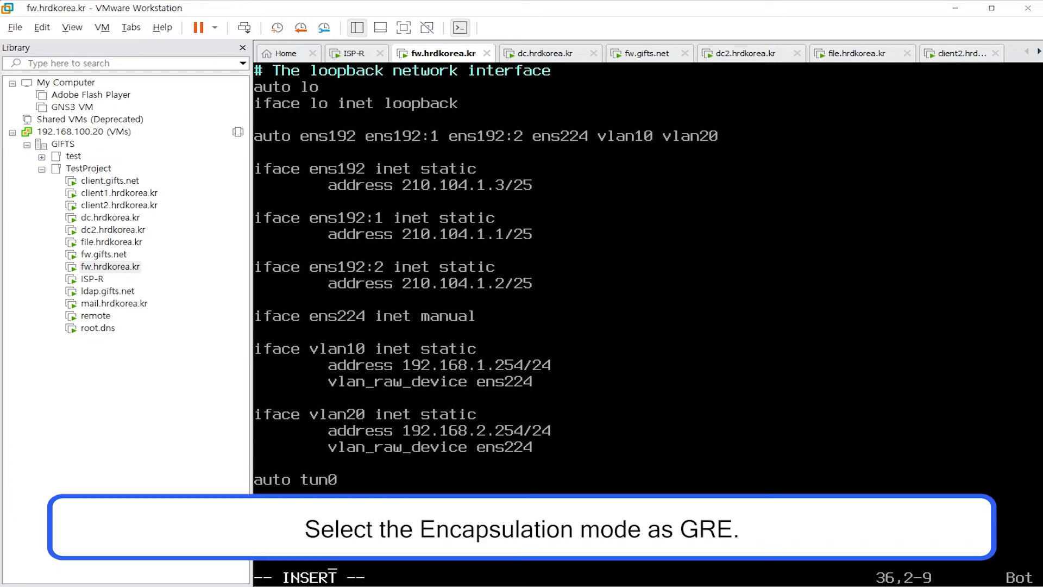
type("mode gre")
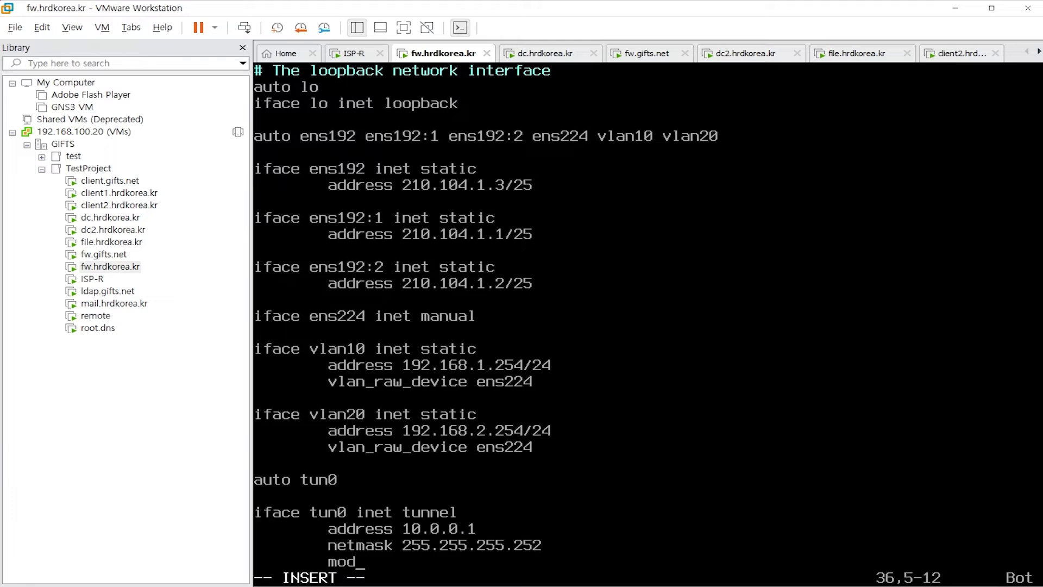
key("Return")
key("Return")
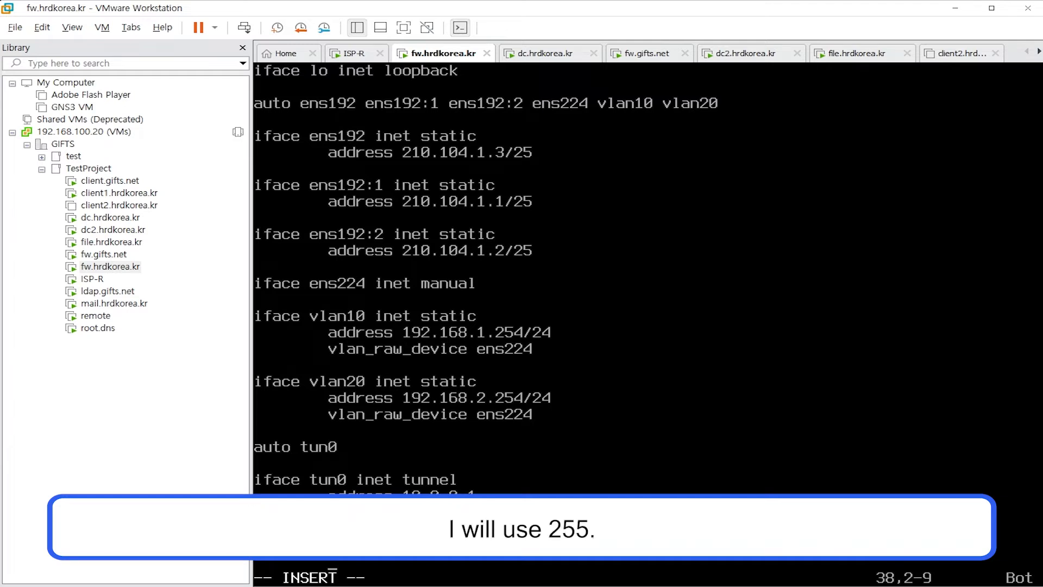
Add local 210.104.1.3 and endpoint 210.104.1.129 lines to the tun0 stanza
type("local 210.104.1.3")
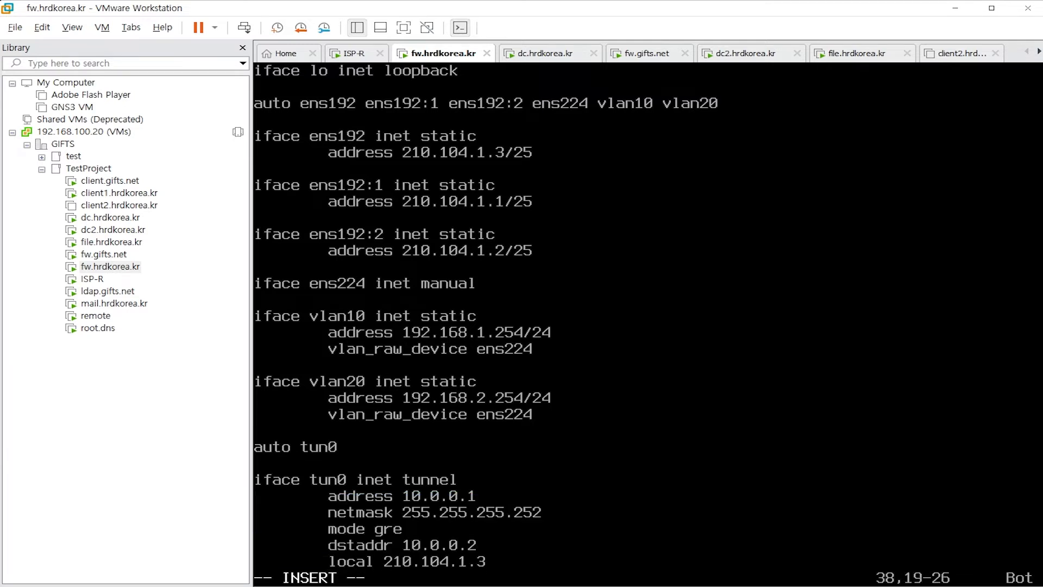
key("Return")
type("endpoit")
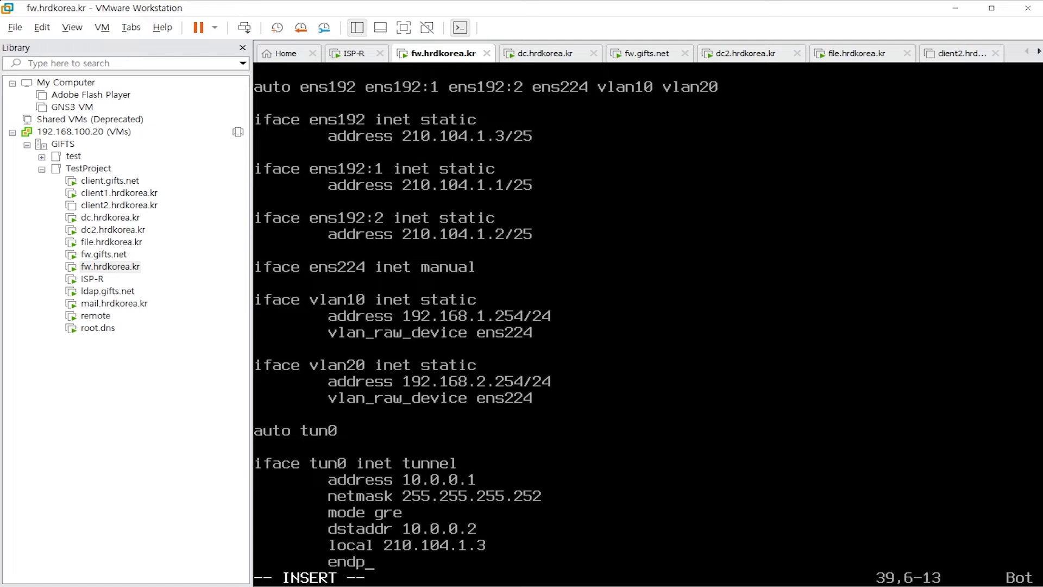
key("BackSpace")
key("BackSpace")
type("int 210.104.1.129")
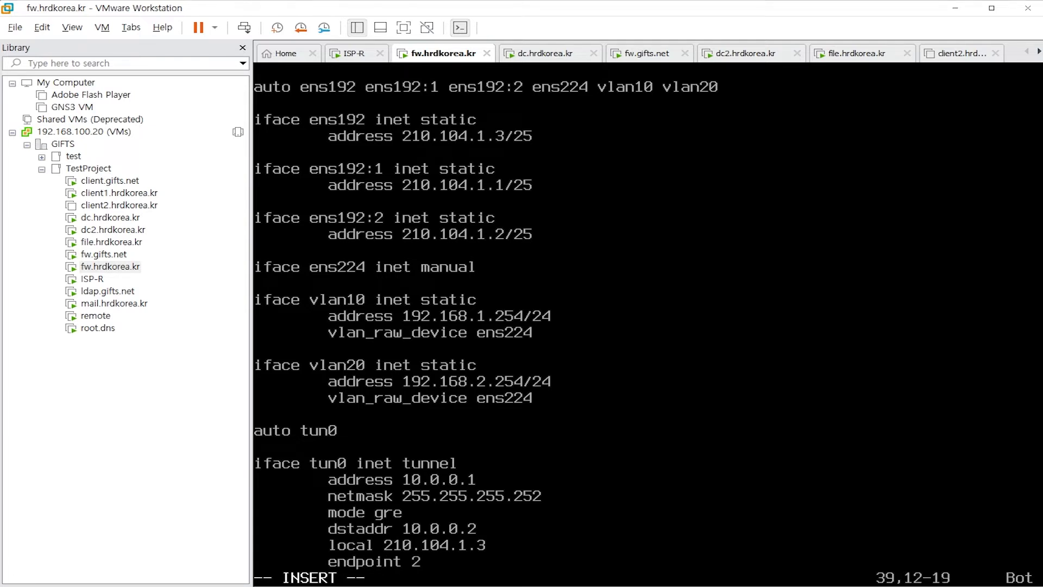
key("Return")
key("Tab")
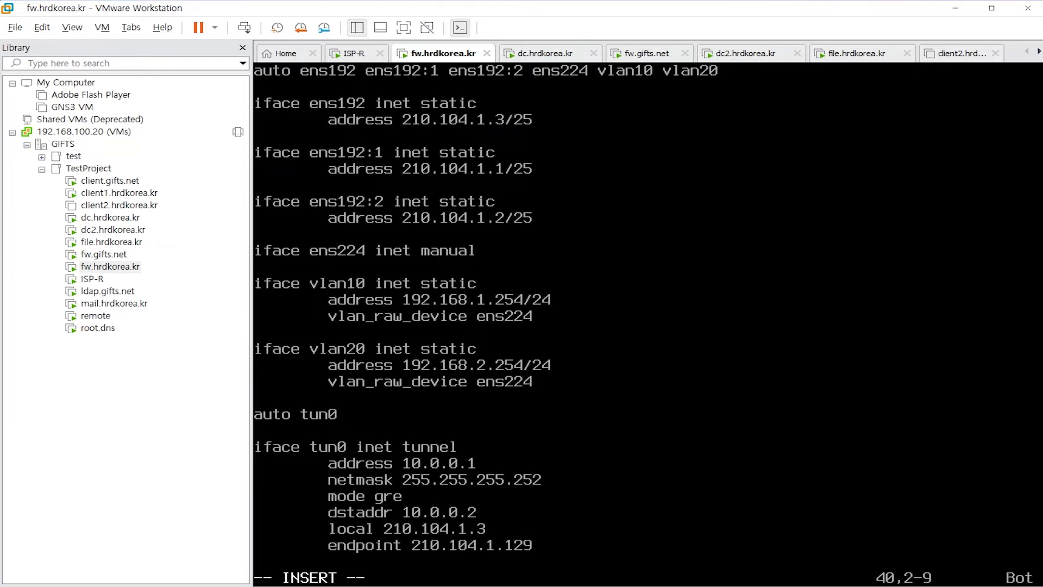
Add ttl 255 and mtu 1476 lines to the tun0 stanza
type("ttl 255")
key("Return")
type("mut 1")
key("BackSpace")
key("BackSpace")
key("BackSpace")
key("BackSpace")
type("tu ")
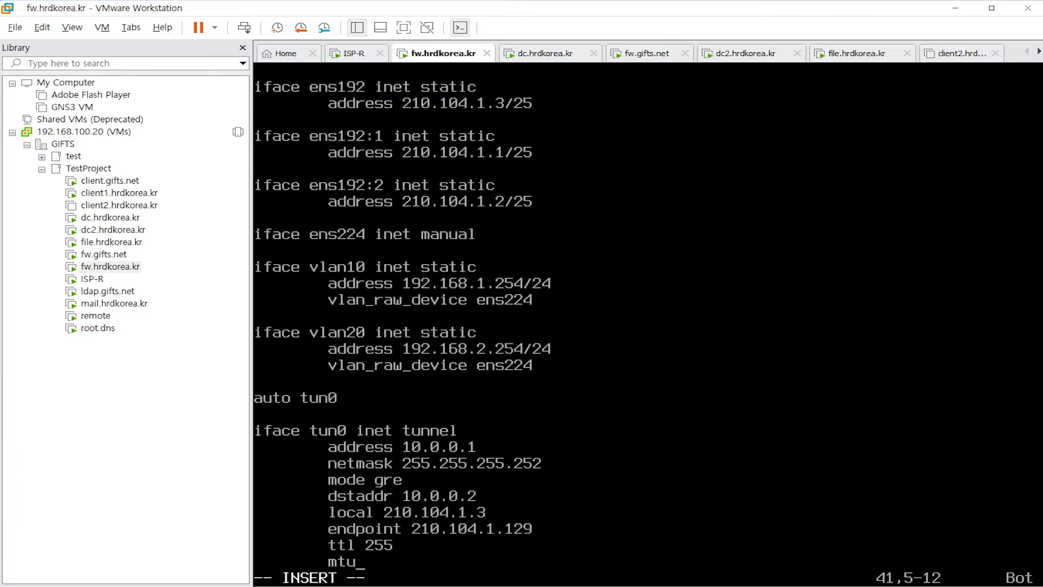
type("1476")
key("Return")
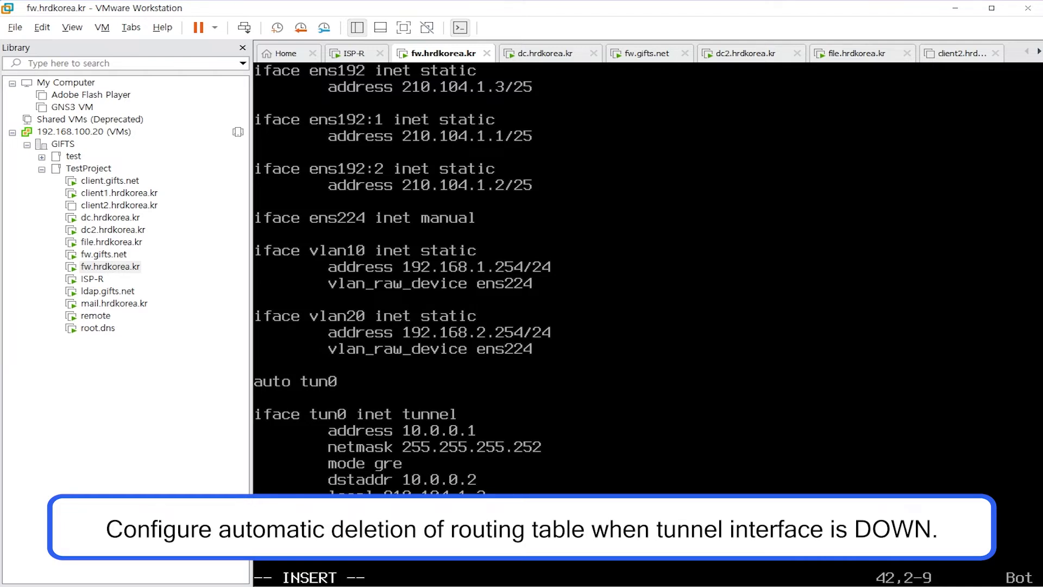
Add post-up route add and pre-down route del lines for 172.16.2.0/24 dev tun0
type("po")
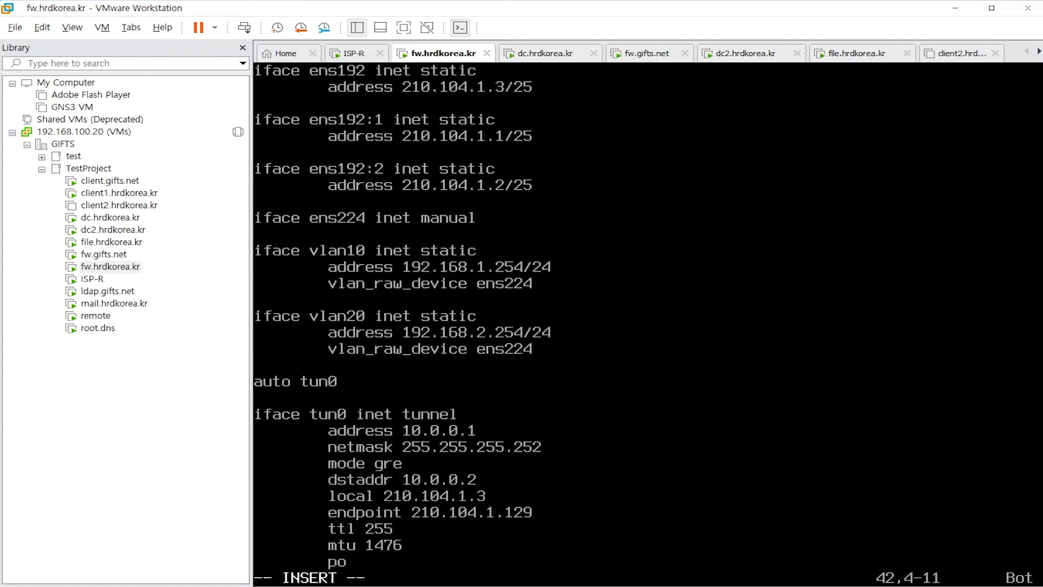
type("st-up ip route ad")
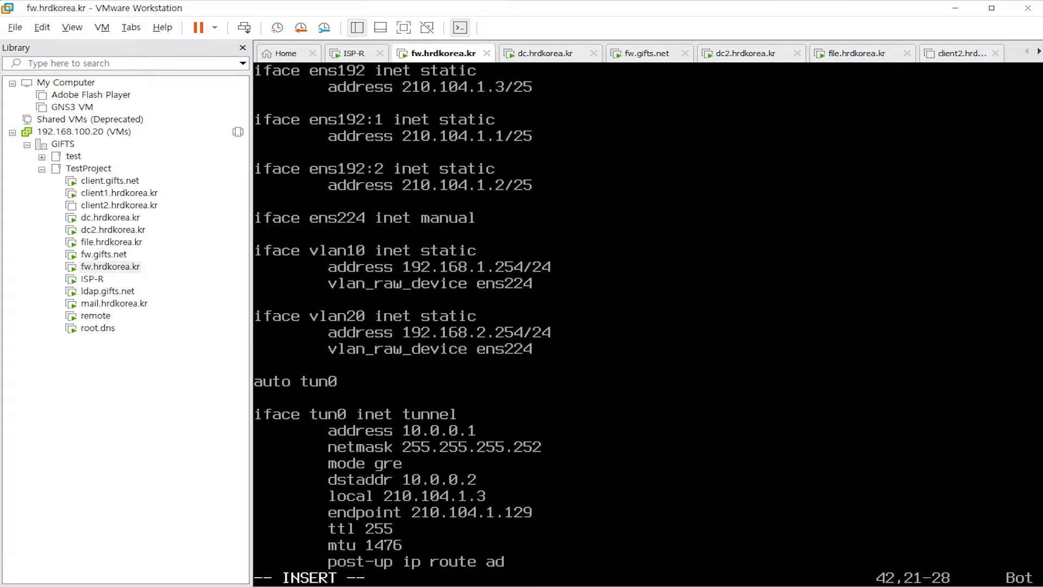
type("d 172.16.2.0/24 dev tun0")
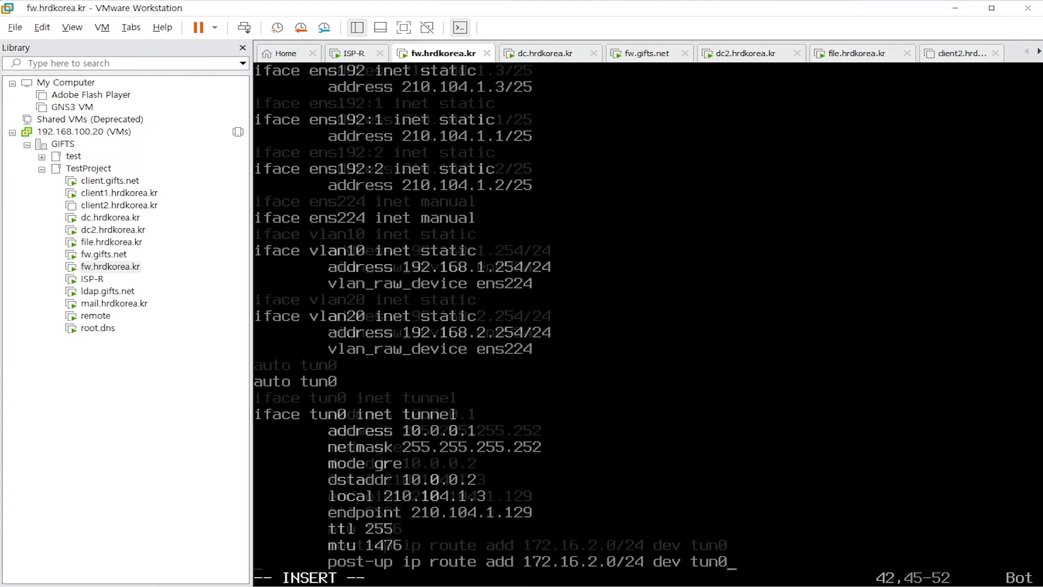
key("Return")
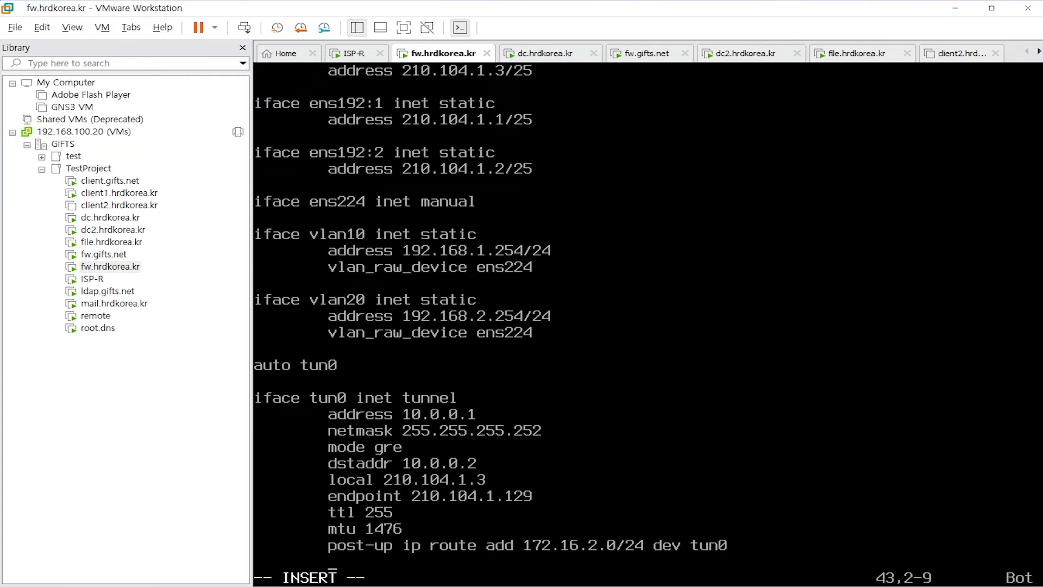
type("pre-down ")
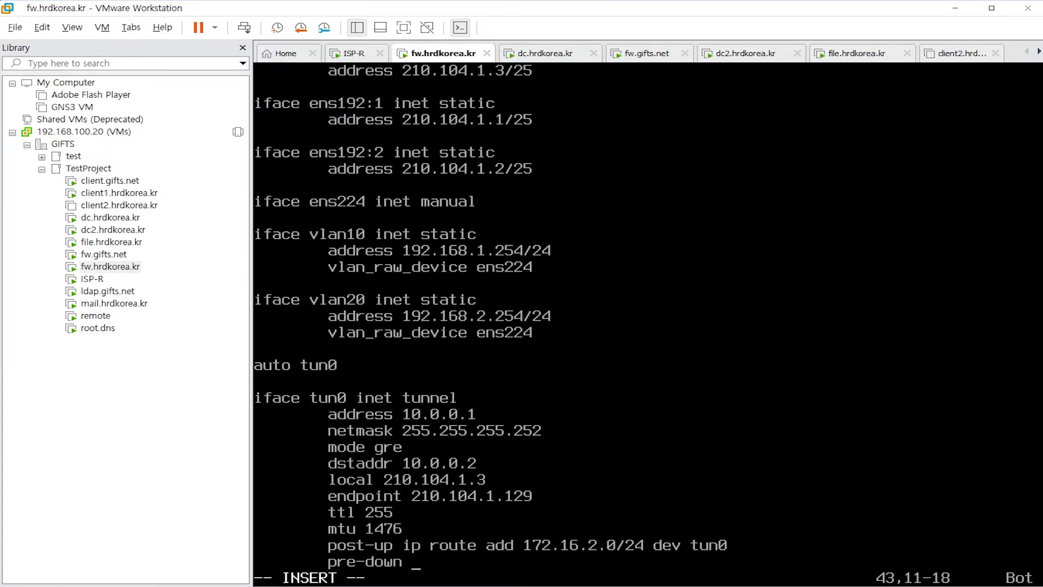
type("ip route del 172.16.2.0")
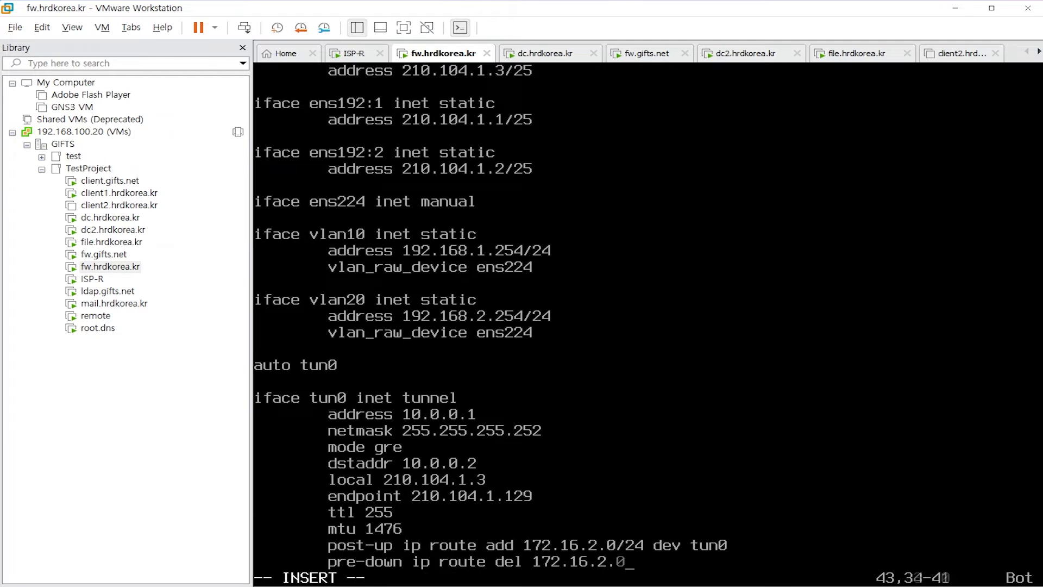
type("/24 dev tun0")
Save /etc/network/interfaces and quit vim with :wq
key("Escape")
type(":wq")
key("Return")
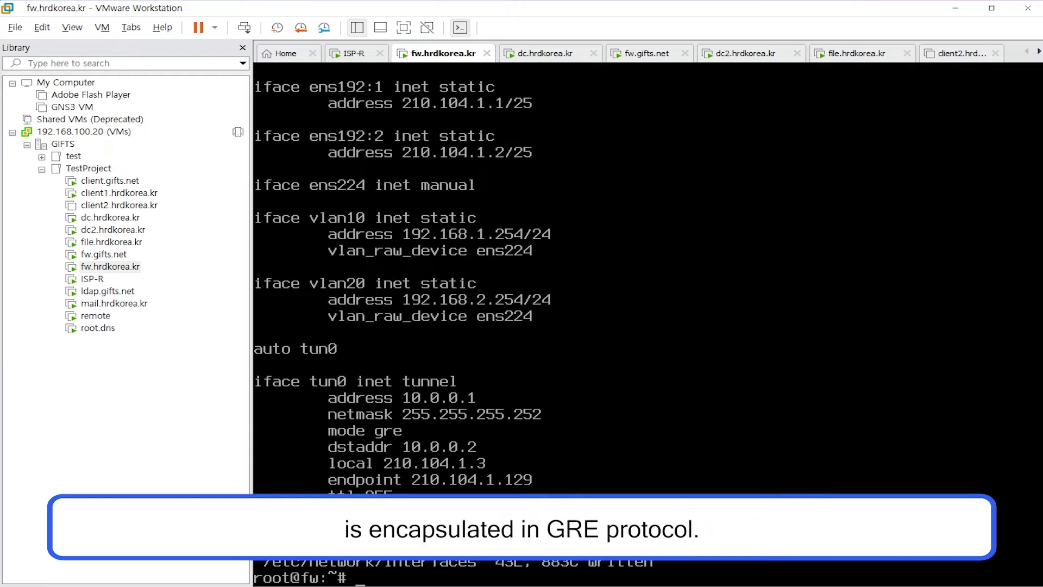
Bring up tun0 and confirm the 172.16.2.0/24 route goes through it
type("ifup tun0")
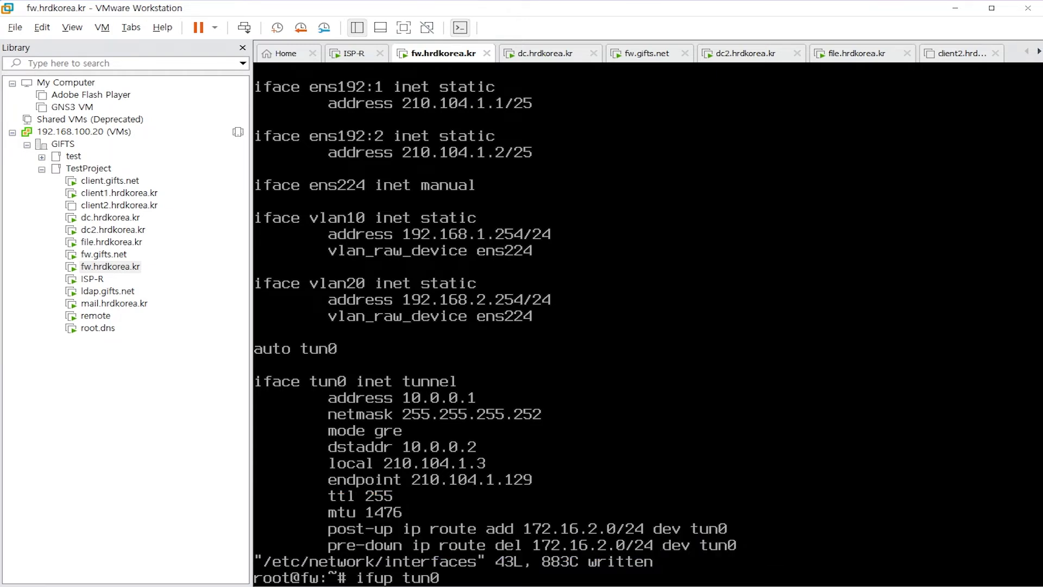
key("Return")
type("ip route show 172.16.2.0/24")
key("Return")
Install tcpdump and start capturing GRE packets on ens192
type("apt ins")
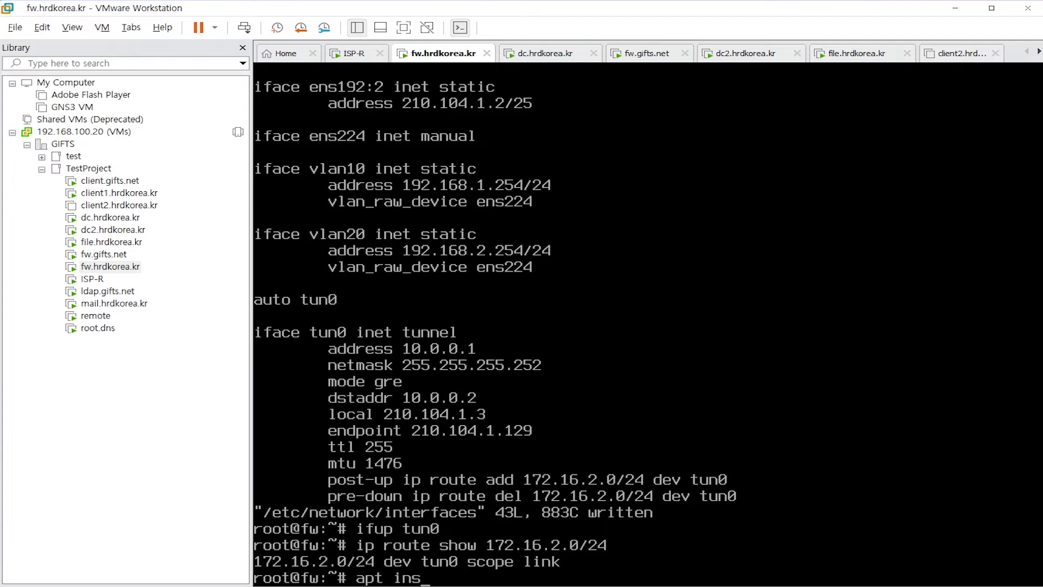
type("tall -y tcpdump")
key("Return")
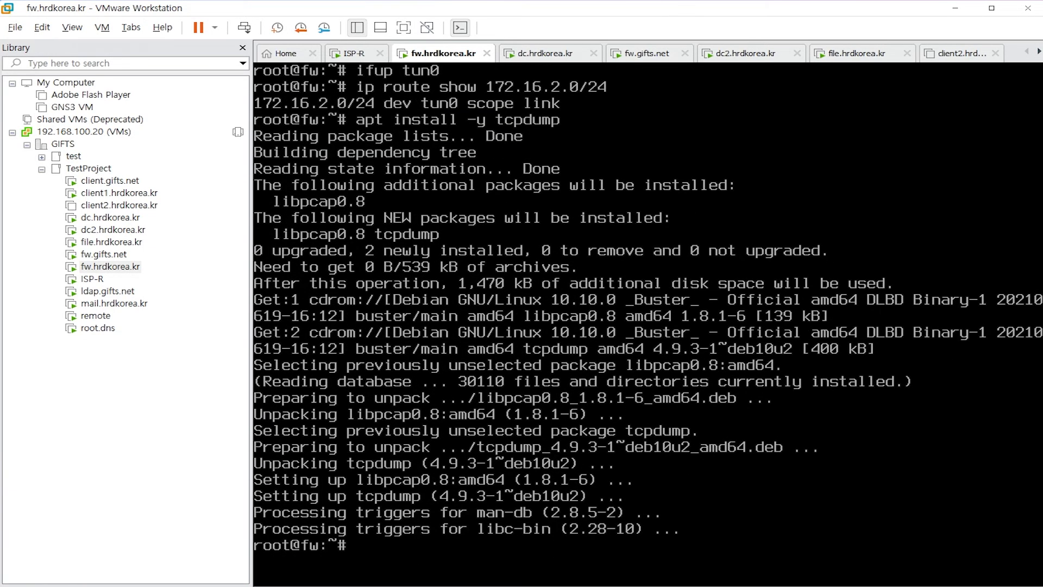
type("tcpdump -nni ens192 proto gre")
key("Return")
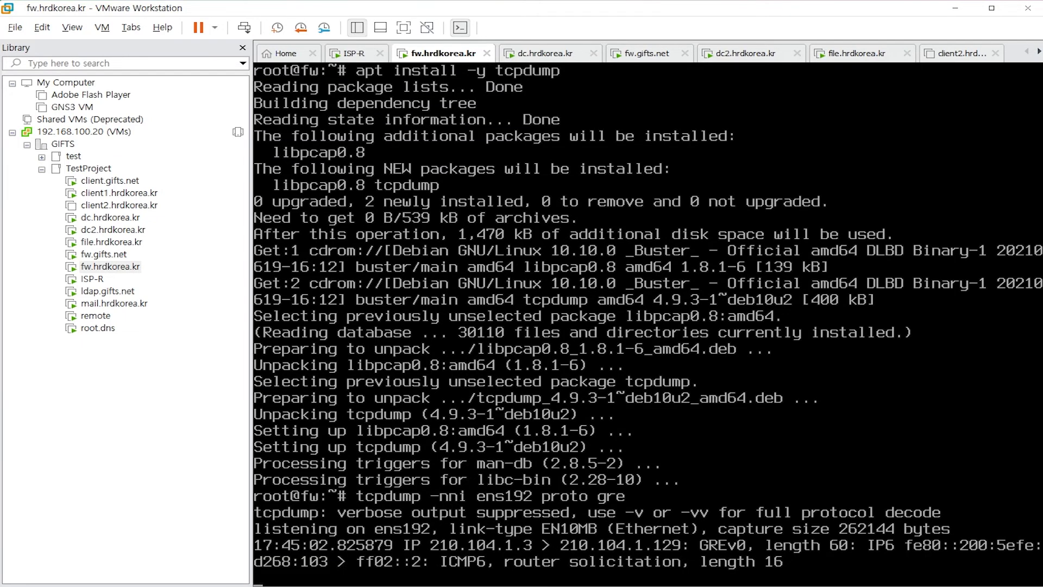
Ping 192.168.1.2 five times from dc2.hrdkorea.kr, then return to the fw console
left_click(95, 232)
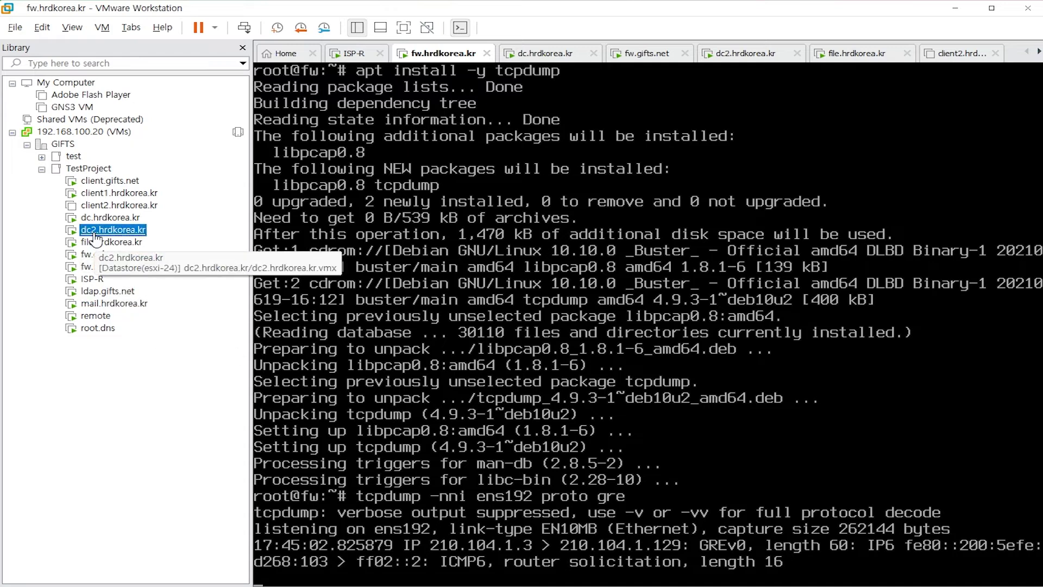
left_click(541, 272)
type("ping 192.168.1.2 -n 5")
key("Return")
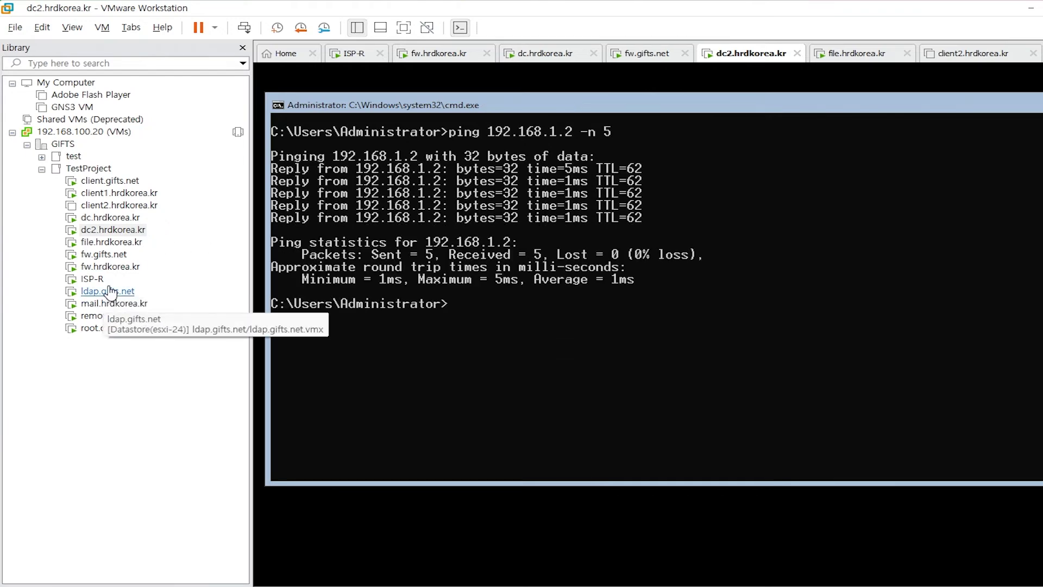
left_click(110, 267)
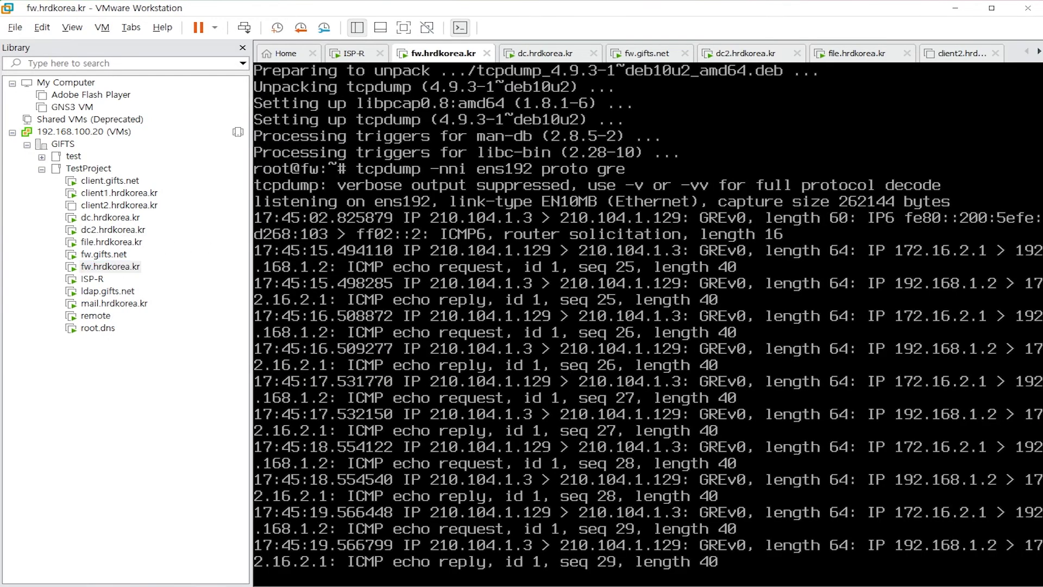
Stop the tcpdump capture, clear the screen and install strongswan
key("ctrl+c")
key("ctrl+l")
key("Return")
key("Return")
type("apt ins")
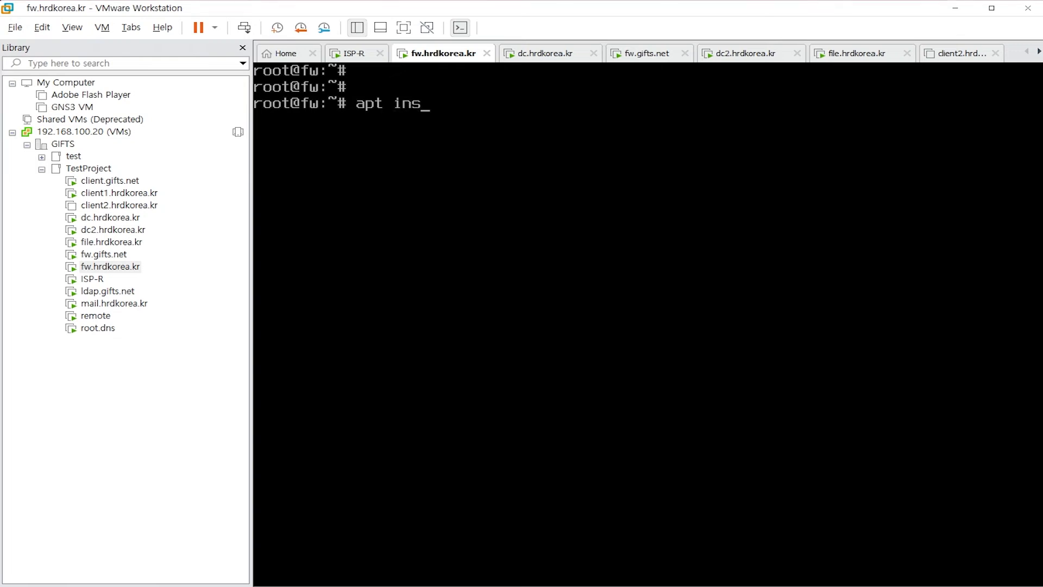
type("tall -y strongswan")
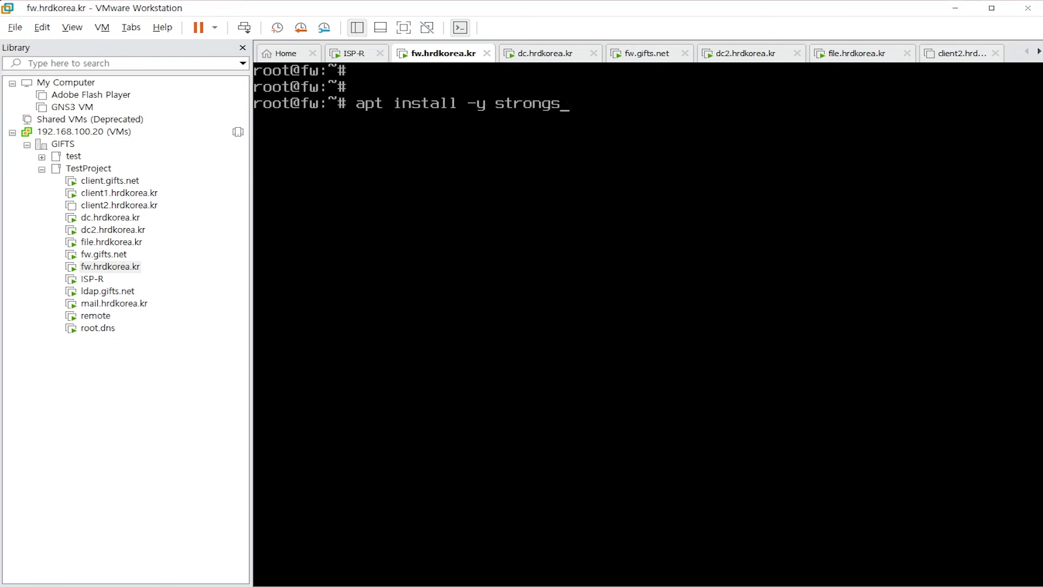
key("Return")
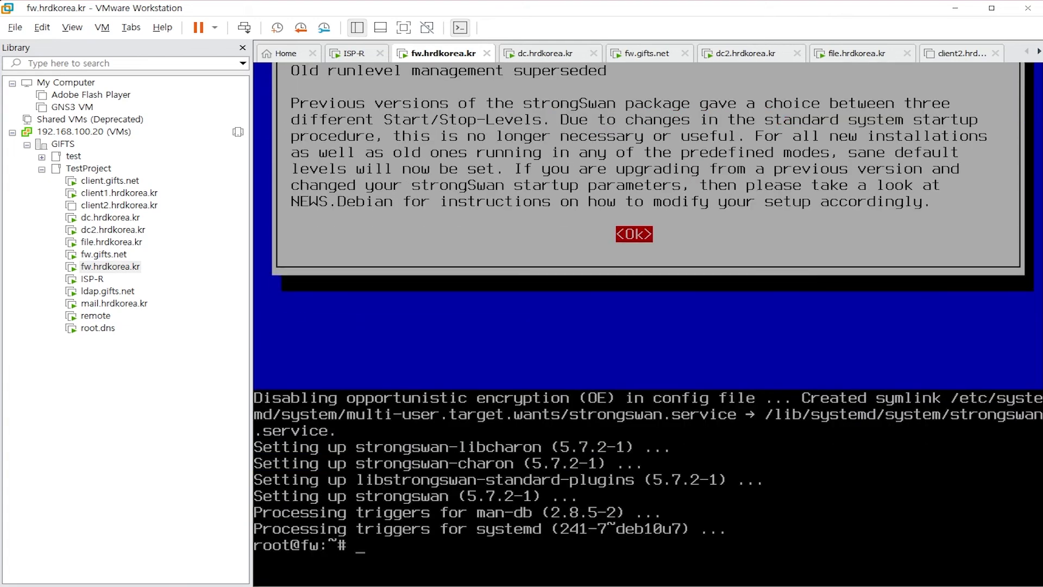
Open /etc/ipsec.conf in vim at the sample connection block
type("vim /etc/ipsec.conf")
key("Return")
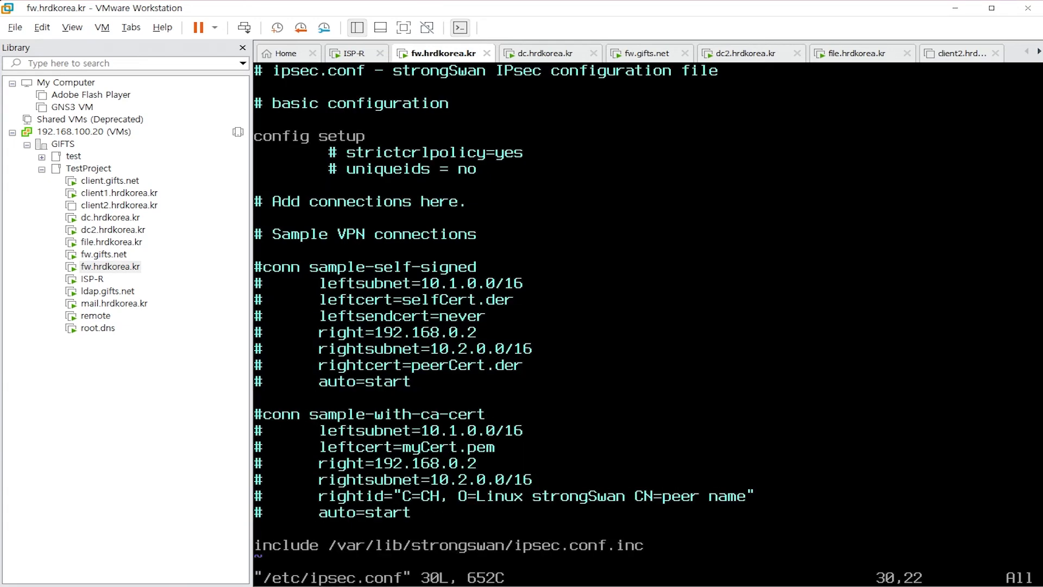
key("Up")
key("Up")
key("Up")
key("Up")
key("Up")
key("Left")
key("Left")
key("Left")
key("Left")
key("Left")
key("Left")
key("Left")
key("Left")
key("Left")
key("Left")
key("Left")
key("Left")
key("Left")
key("Left")
key("Left")
key("Left")
key("Left")
key("Left")
key("Left")
key("Left")
Uncomment the sample-with-ca-cert block and rename the connection to GRE-over-IPSEC
key("ctrl+v")
key("Down")
key("Down")
key("Down")
key("Down")
key("Down")
key("Down")
key("x")
key("Right")
key("Right")
key("Right")
key("Right")
key("Right")
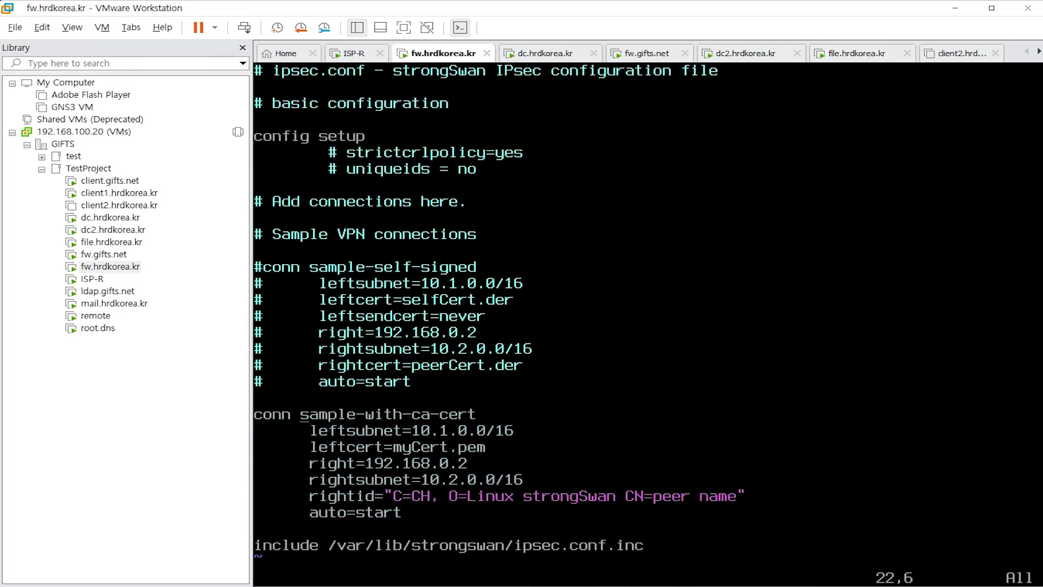
key("shift+c")
type("GRE")
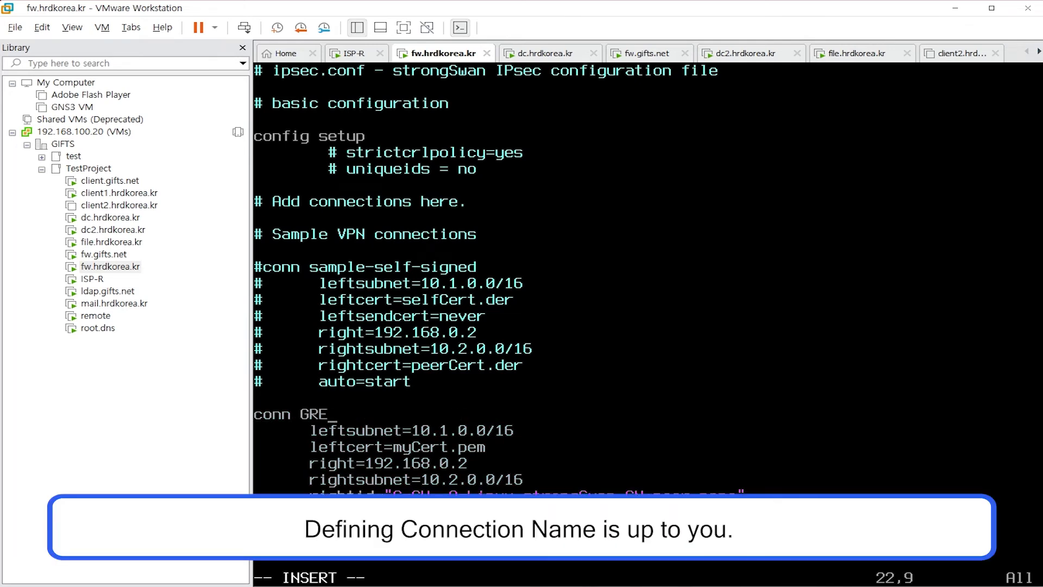
type("-over-IP")
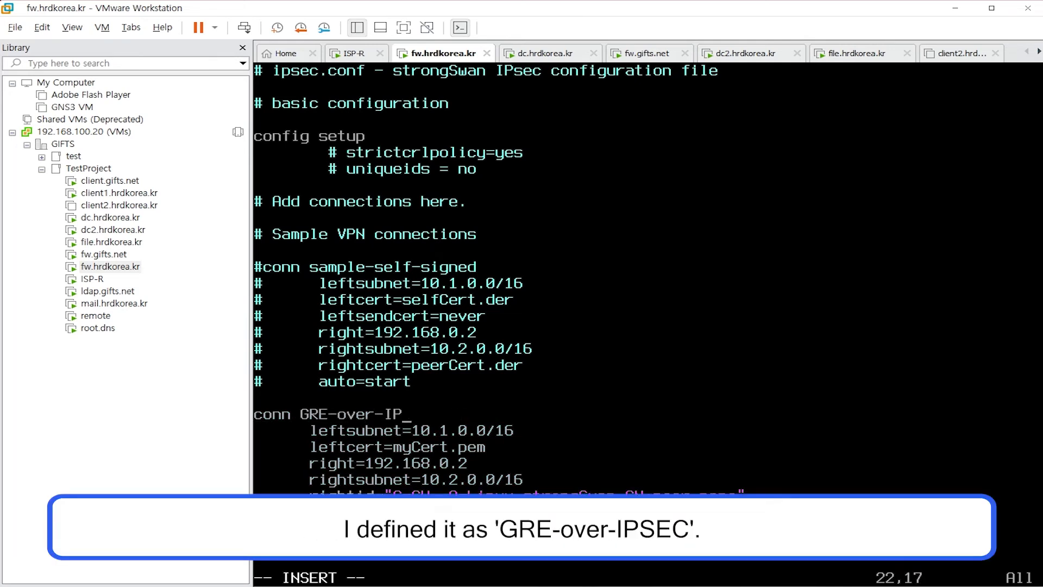
type("SEC")
key("Down")
key("Escape")
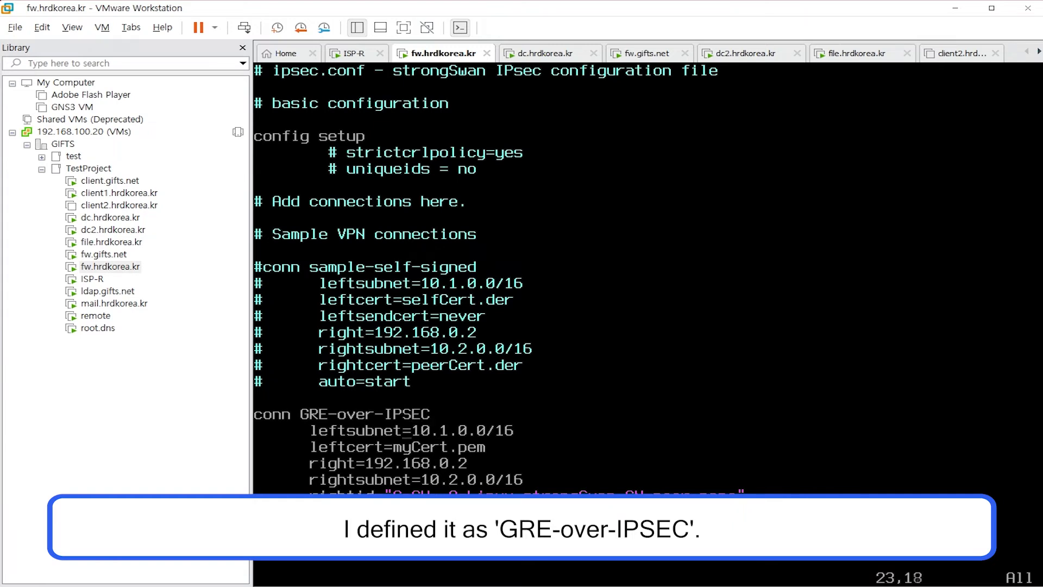
Set left=210.104.1.3 and replace leftcert with leftprotoport=gre
key("Left")
key("Left")
key("Left")
key("shift+c")
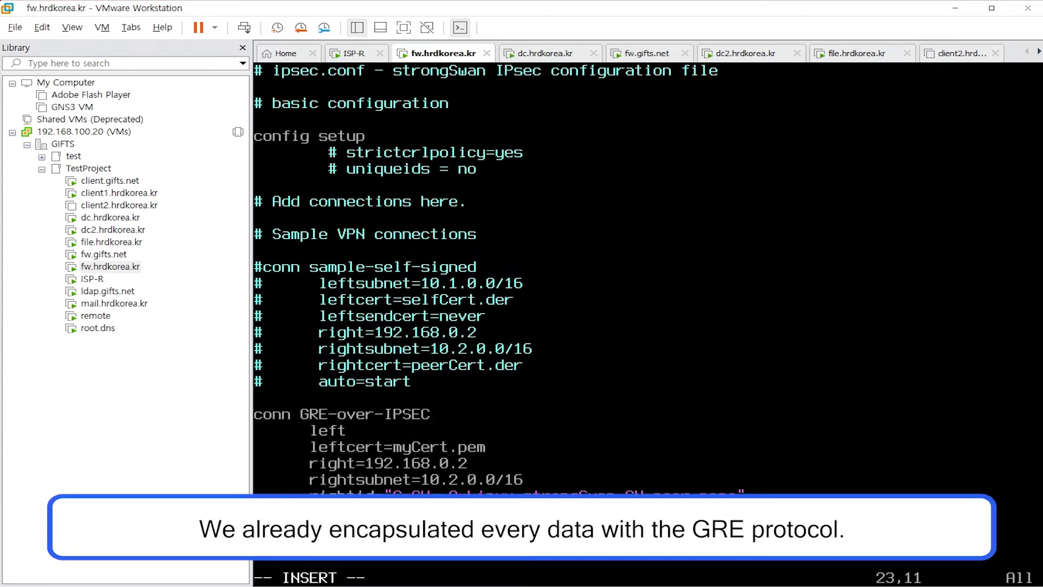
type("=210.104.1.3")
key("Down")
key("Left")
key("Left")
key("Left")
key("Left")
key("Left")
key("Left")
key("Left")
key("Left")
key("Left")
key("Left")
key("Left")
type("~")
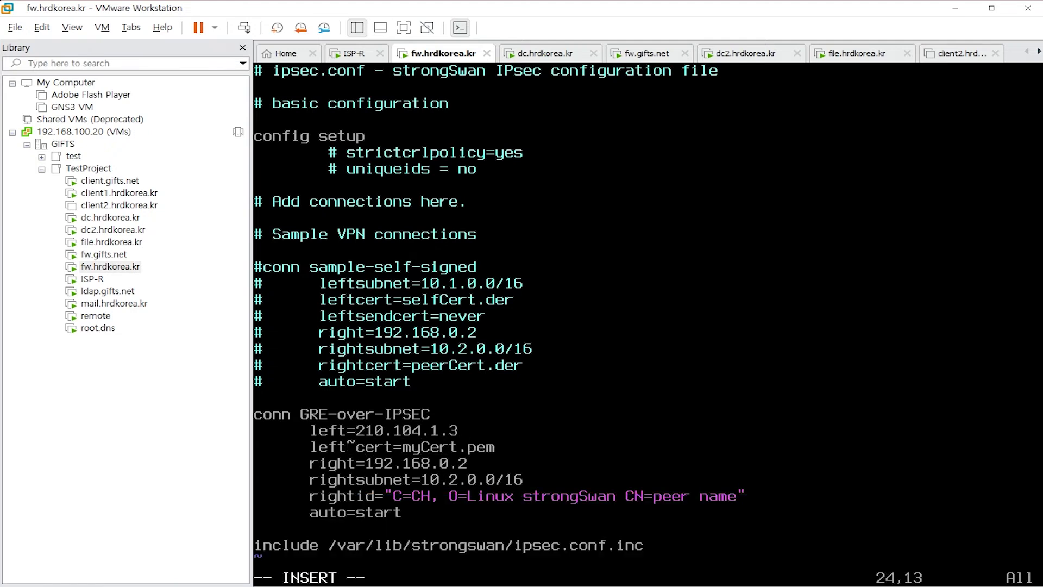
key("Escape")
key("shift+c")
type("proto")
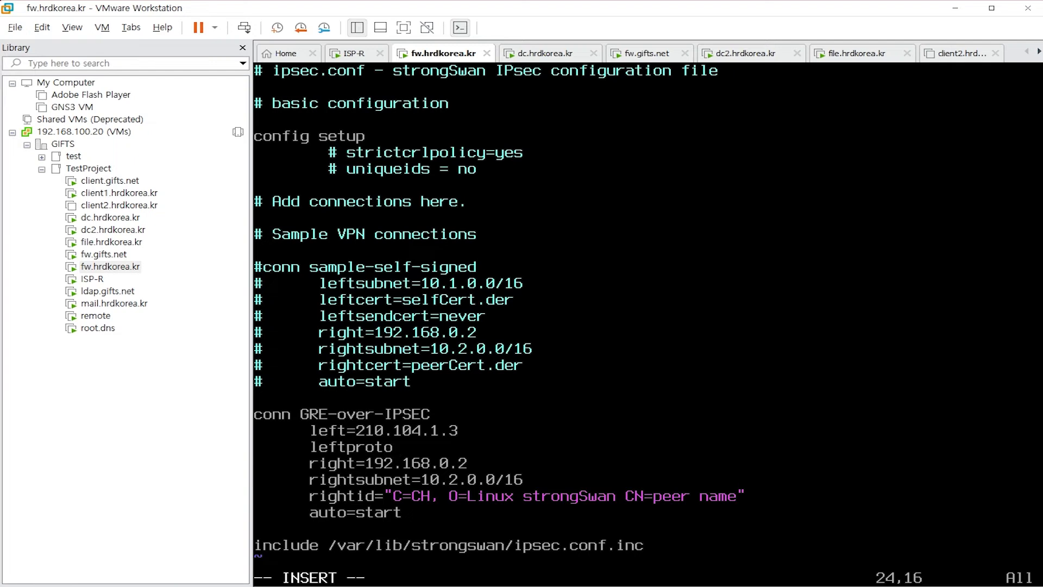
type("port=gre")
key("Escape")
Change the right address to 210.104.1.129
key("Down")
key("Left")
key("Left")
key("Left")
key("Left")
key("Left")
key("Left")
key("Left")
key("Left")
key("Left")
key("Left")
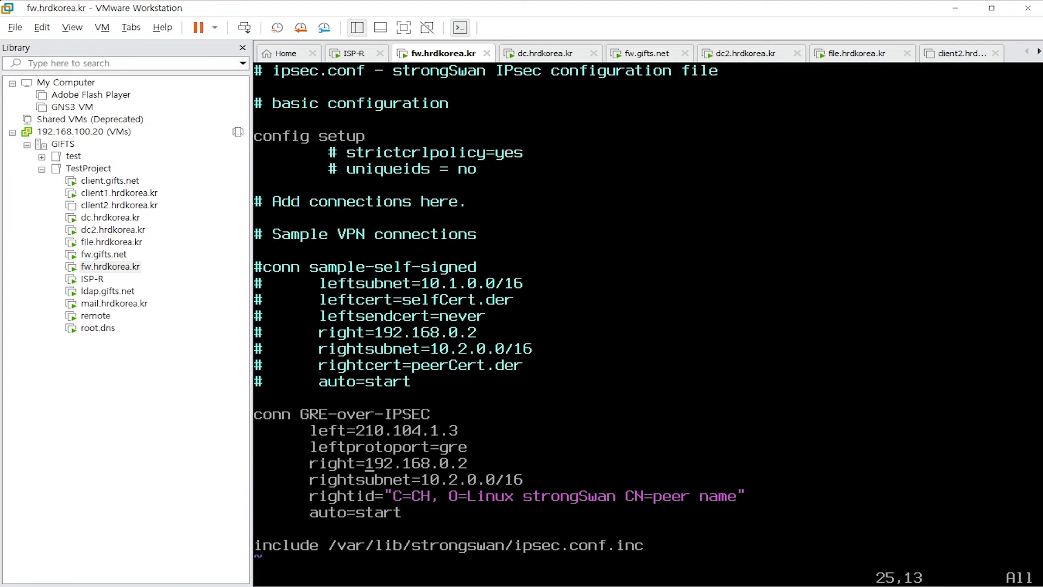
key("shift+c")
type("210.104.1.129")
key("Escape")
Replace rightsubnet with rightprotoport=gre and delete the rightid line
key("Down")
key("Left")
key("Left")
key("Left")
key("Left")
key("Left")
key("Left")
key("Left")
key("Left")
key("Left")
key("Left")
key("Left")
key("Left")
key("shift+c")
type("pr")
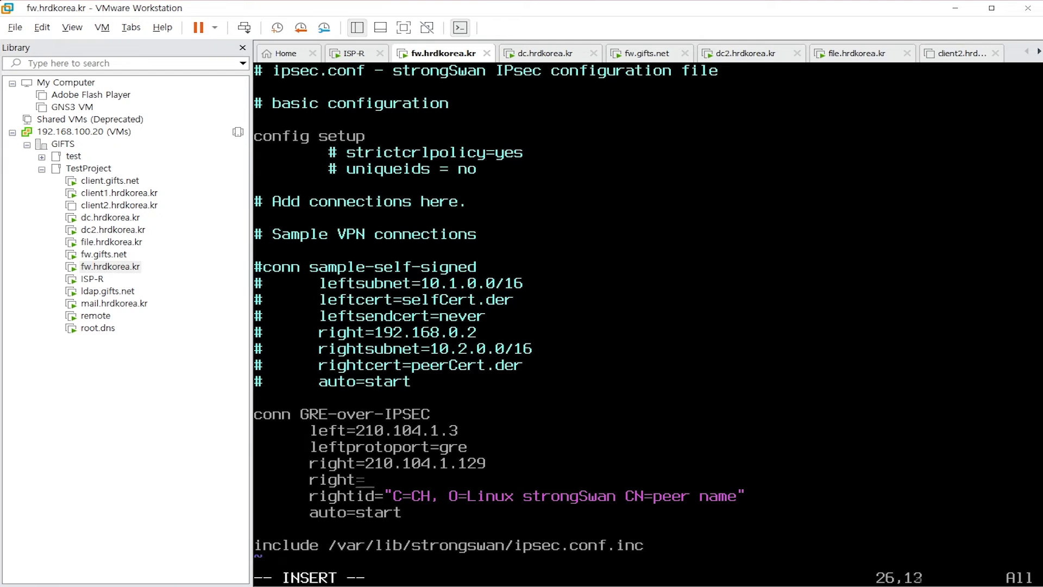
type("op")
key("BackSpace")
type("topl")
key("BackSpace")
type("ort=gre")
key("Escape")
key("Down")
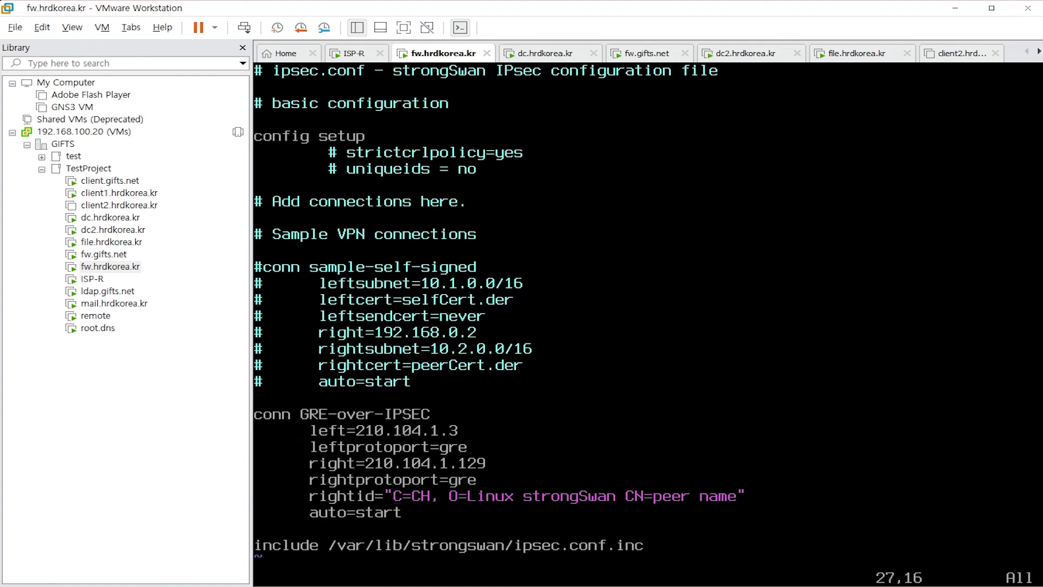
key("d")
key("d")
key("o")
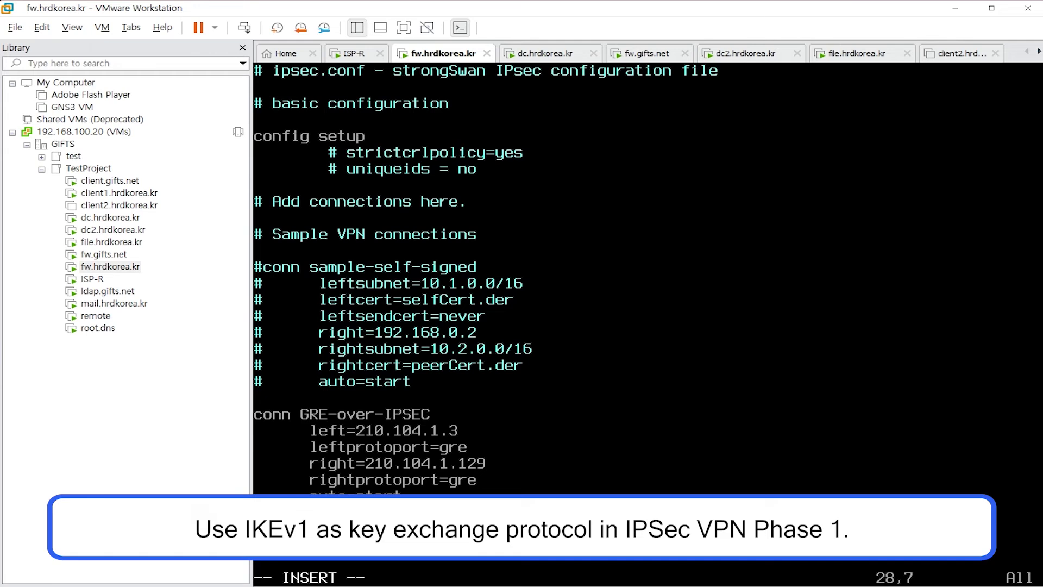
Add authby=secret, type=transport and keyexchange=ikev1 to the GRE-over-IPSEC connection
type("authby=secrt")
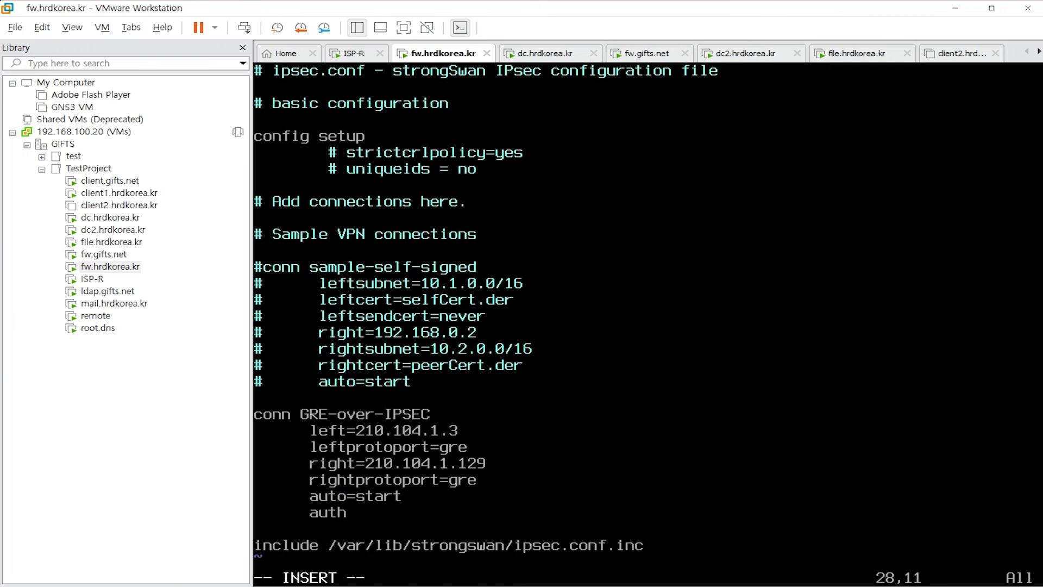
key("BackSpace")
type("et")
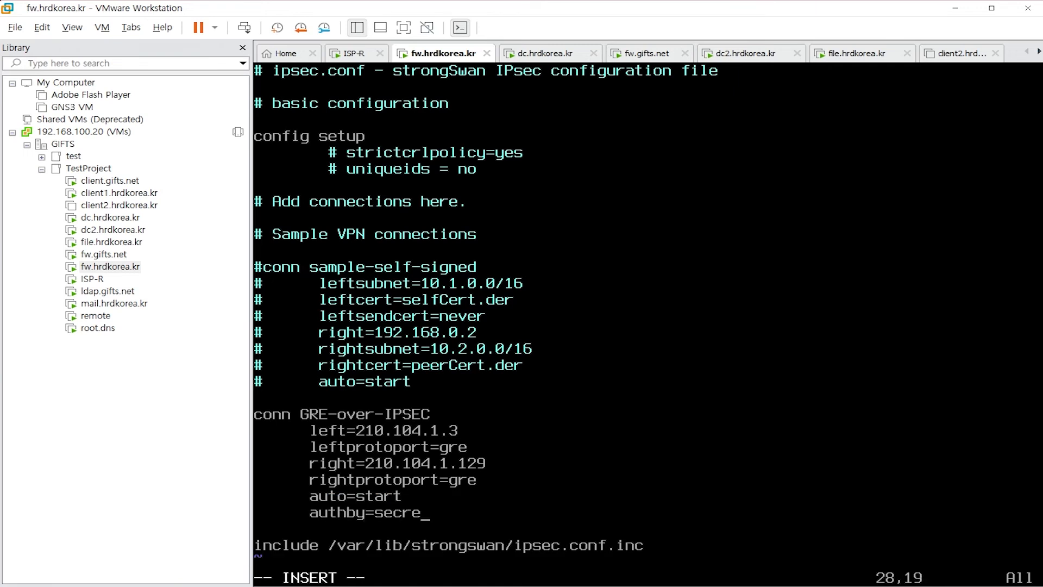
key("Return")
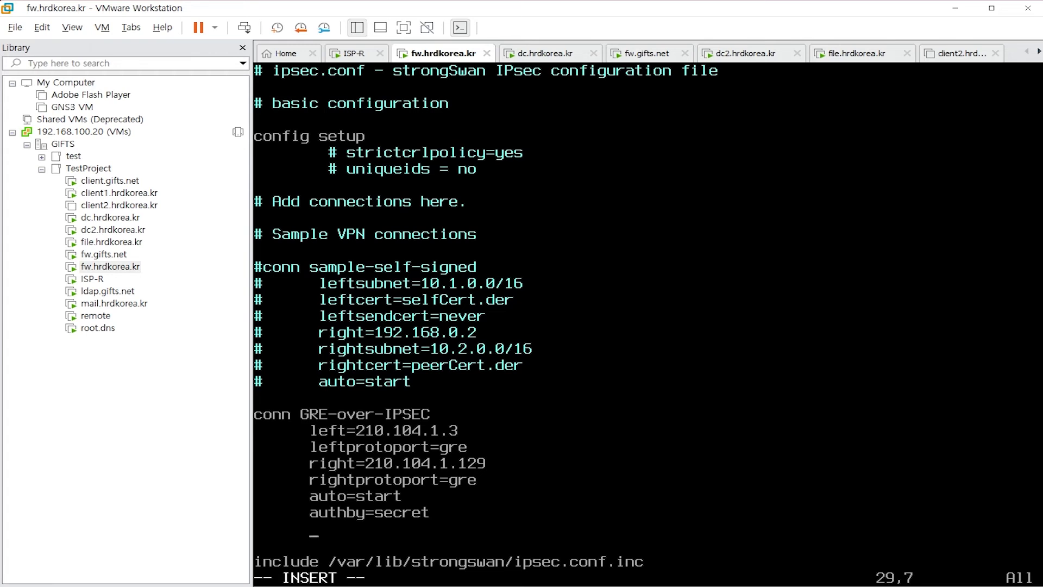
type("type =transport")
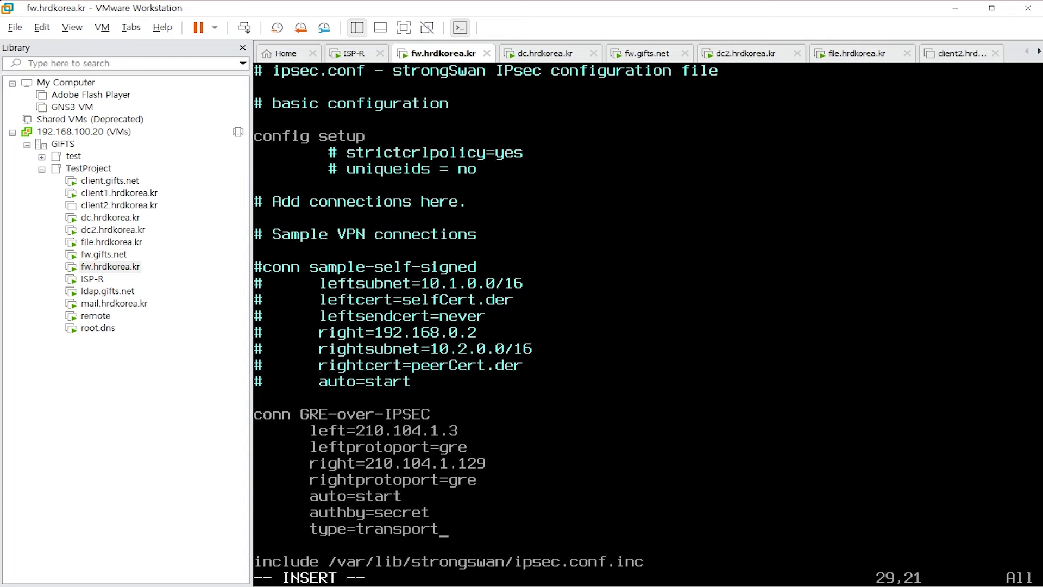
key("Return")
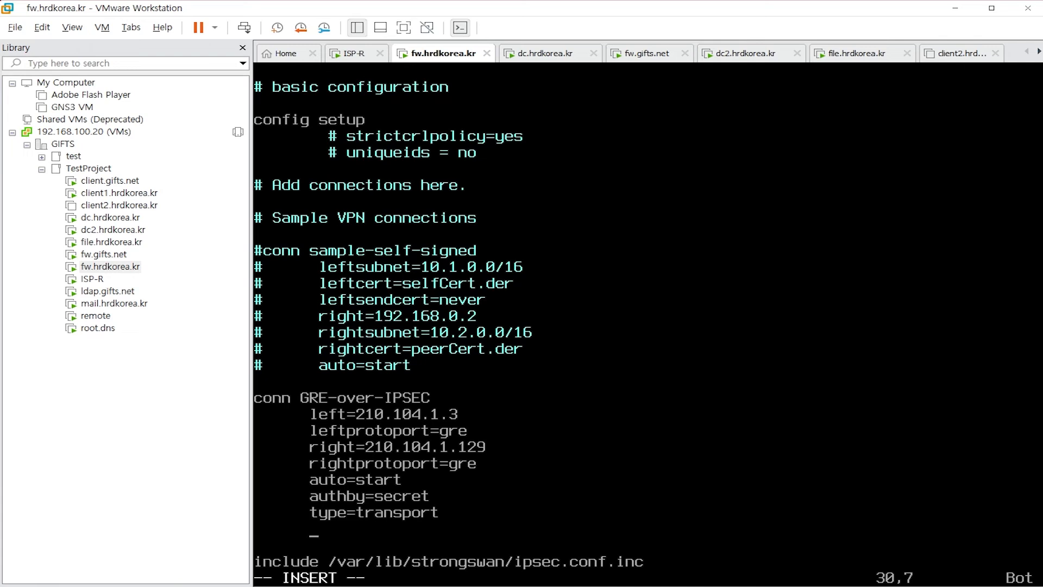
type("keyexchange=ikev1")
key("Return")
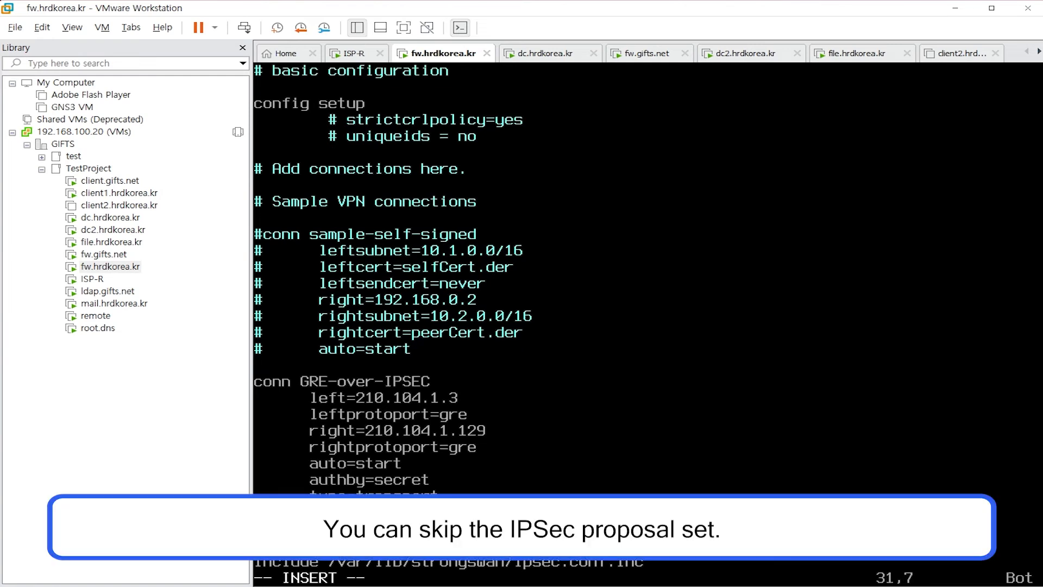
Add ike=aes128-sha1-modp2048 and esp=aes128-sha1 proposals, then save ipsec.conf with :x
type("ike=")
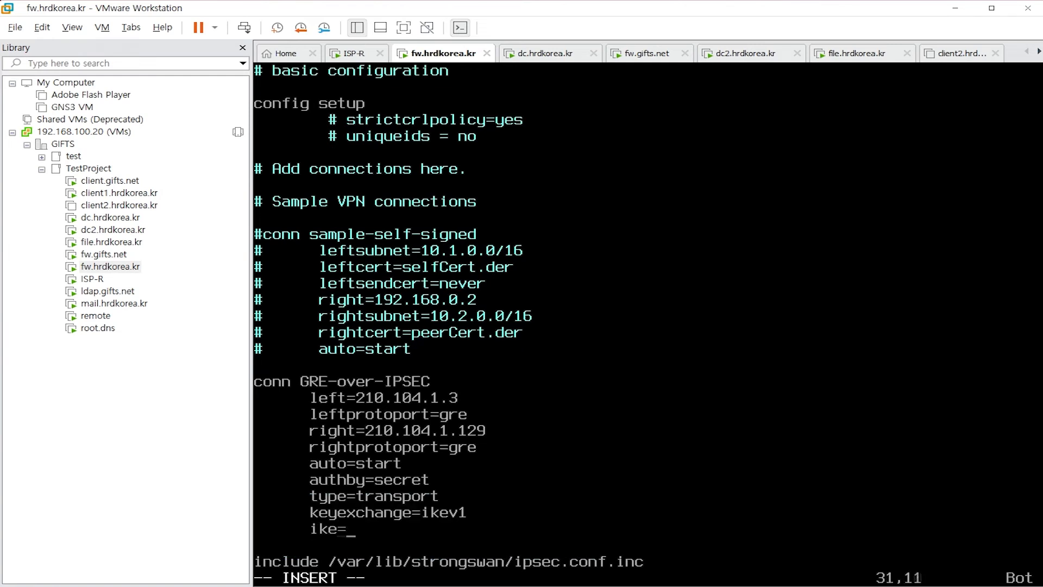
type("aes128-sha")
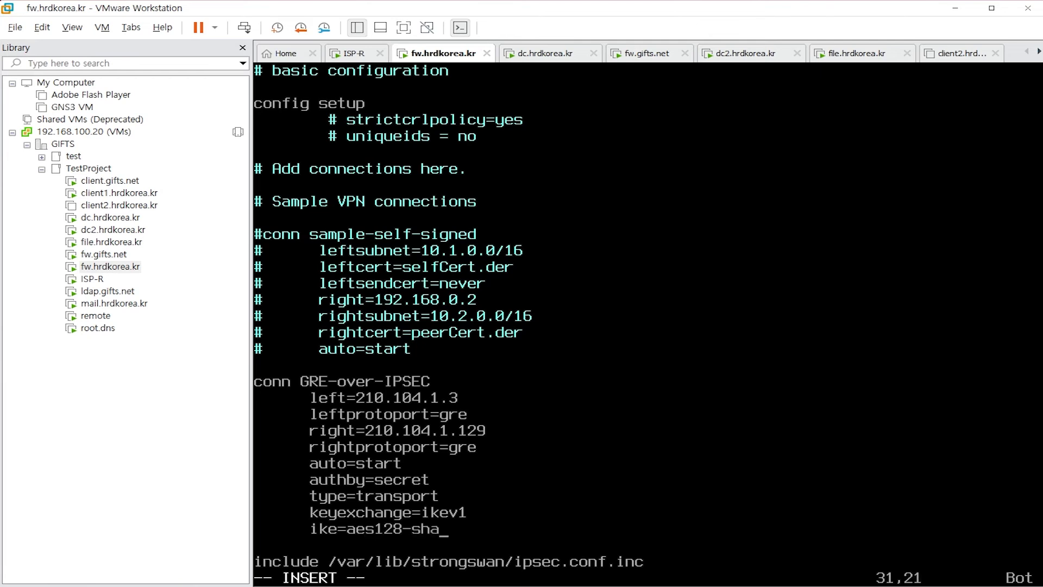
type("1-modp2048")
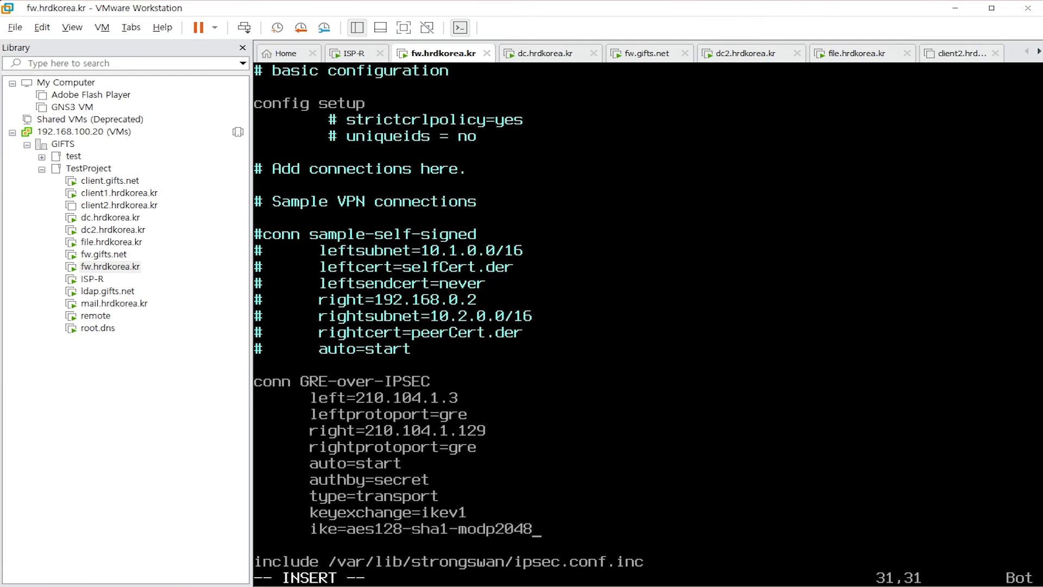
key("Return")
type("esp=aea")
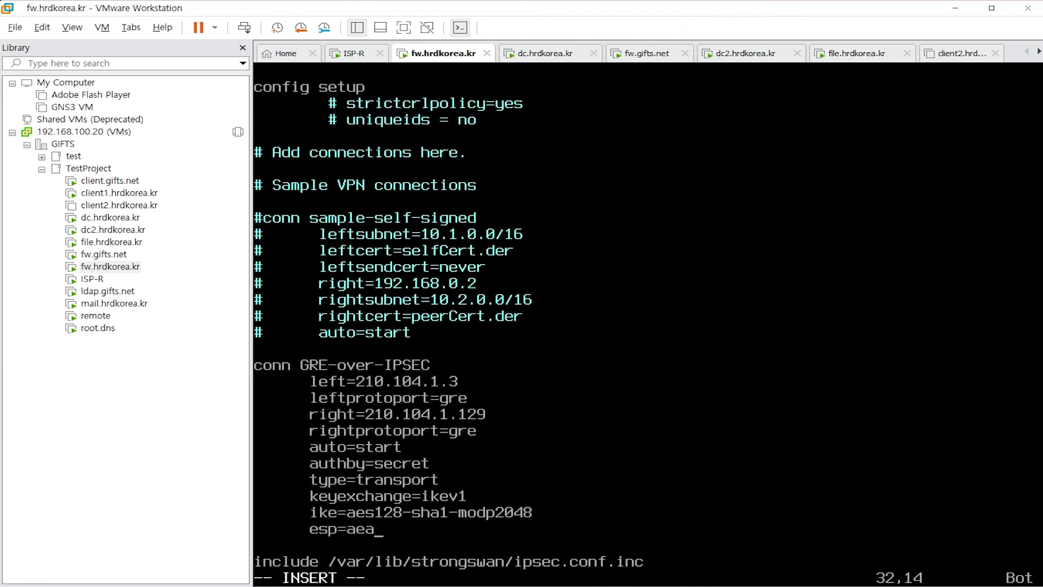
key("BackSpace")
type("s128-sha1")
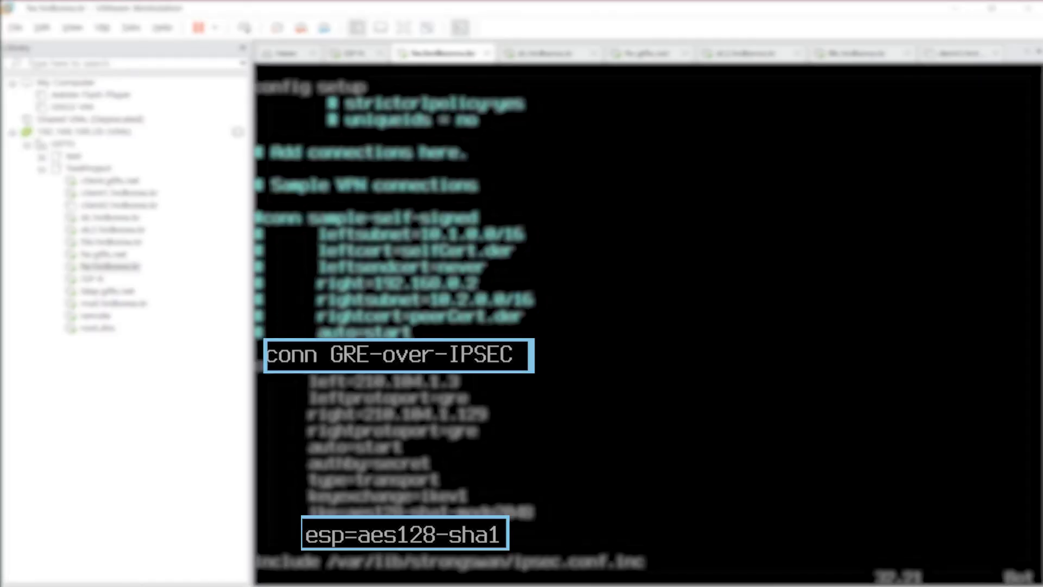
key("Escape")
type(":x")
key("Return")
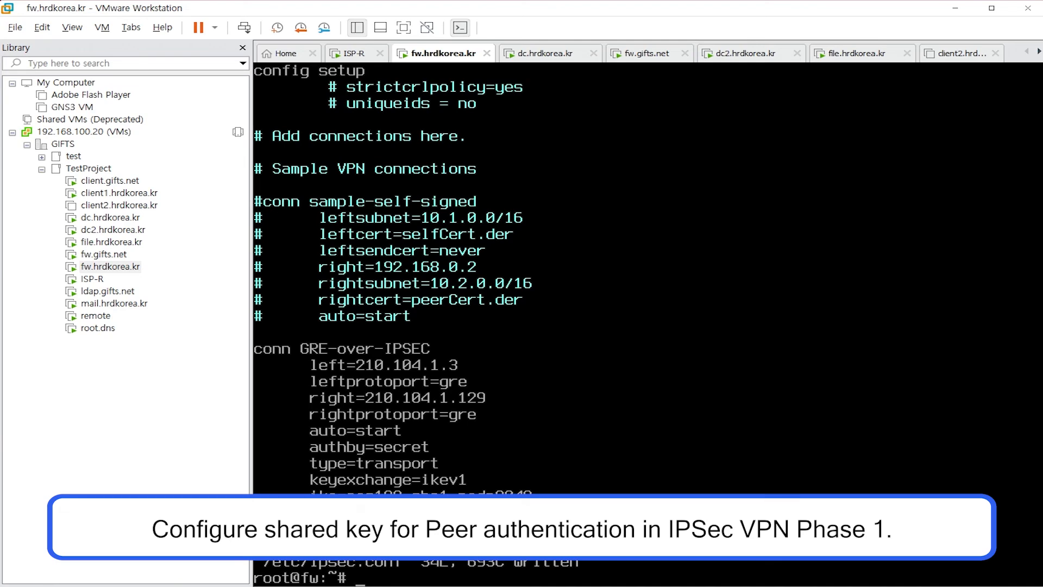
Append a '210.104.1.129 : PSK' line with the pre-shared key to /etc/ipsec.secrets and save
type("vim /etc/ipsec.secrets")
key("Return")
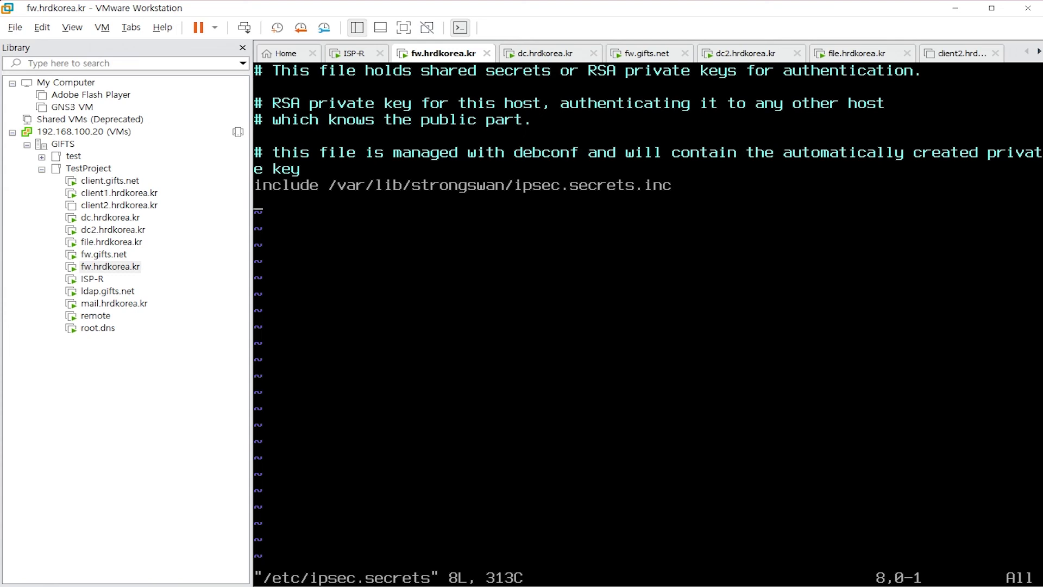
type("o210.104.1.129 : PSK 'Pa$$worD'")
key("Escape")
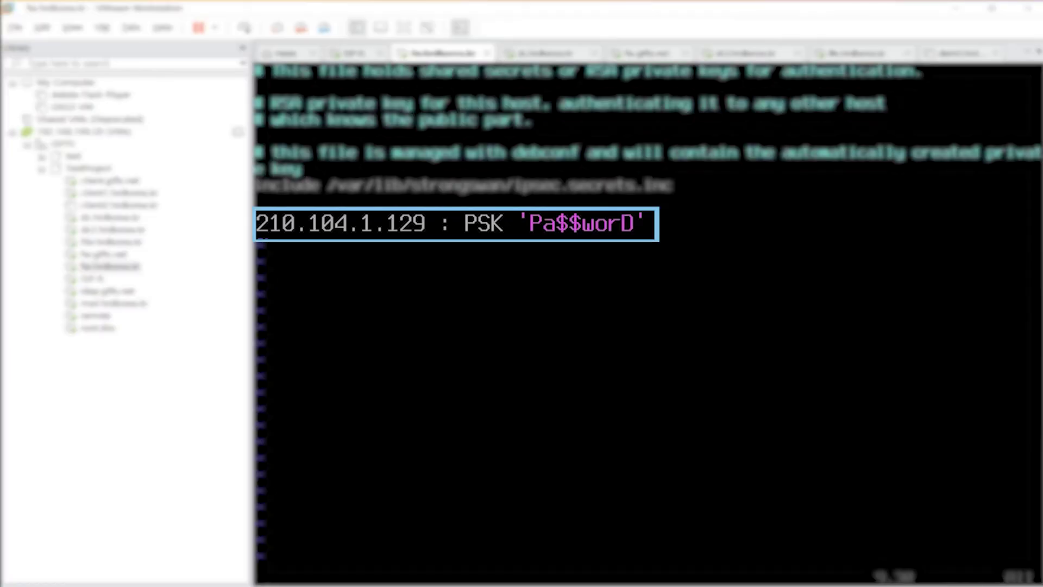
type(":wq")
key("Return")
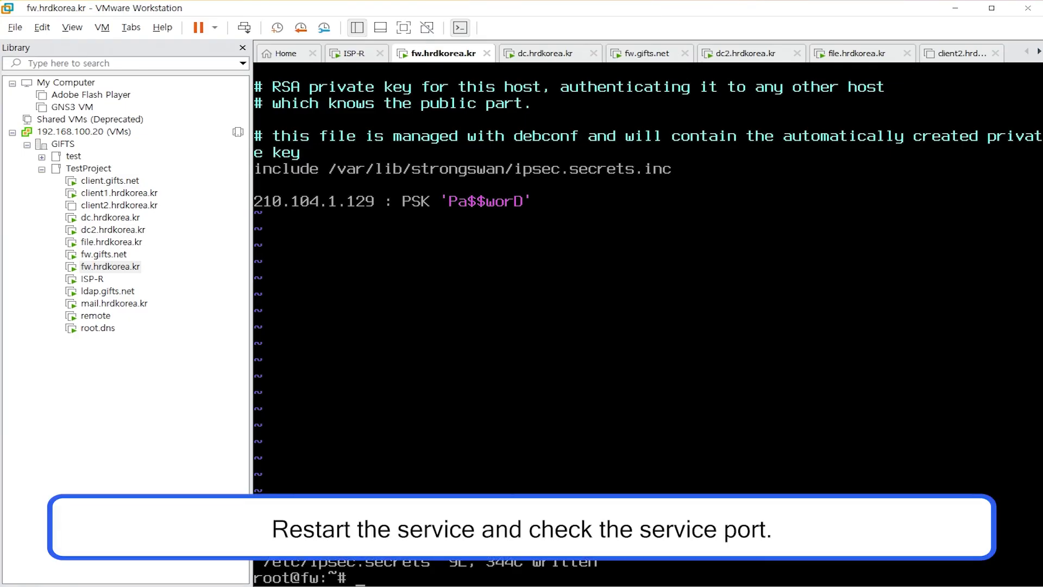
Restart strongSwan and check that UDP ports 500 and 4500 are listening
type("systemctl restart strong")
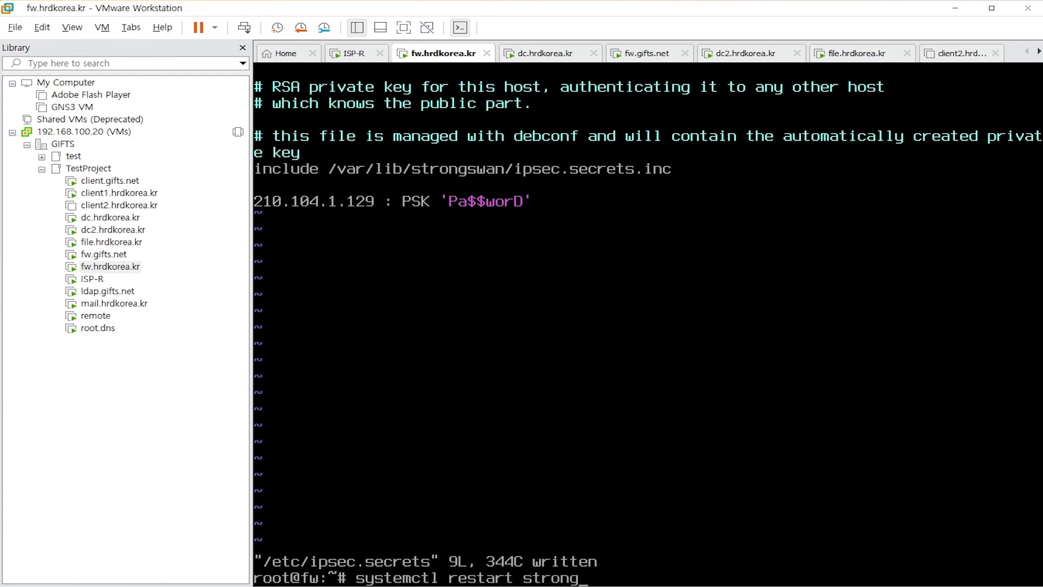
type("swan")
key("Return")
type("ss -lnu4 | egrep '500|4500'")
key("Return")
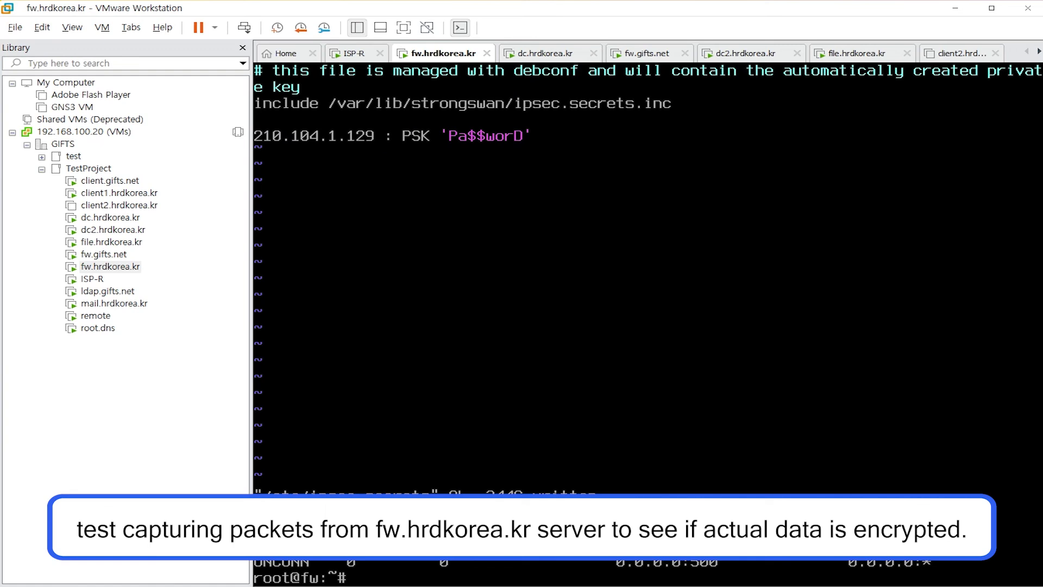
Capture ESP packets on ens192 while rerunning the ping to 192.168.1.2 from dc2
type("tcpdump -nni ens")
type("esp")
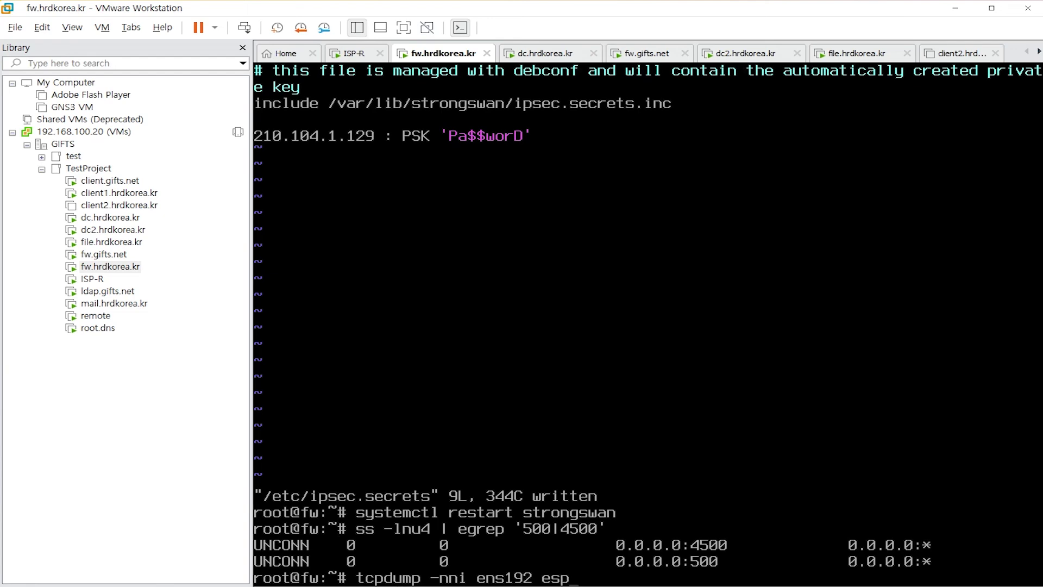
key("Return")
left_click(132, 231)
left_click(710, 273)
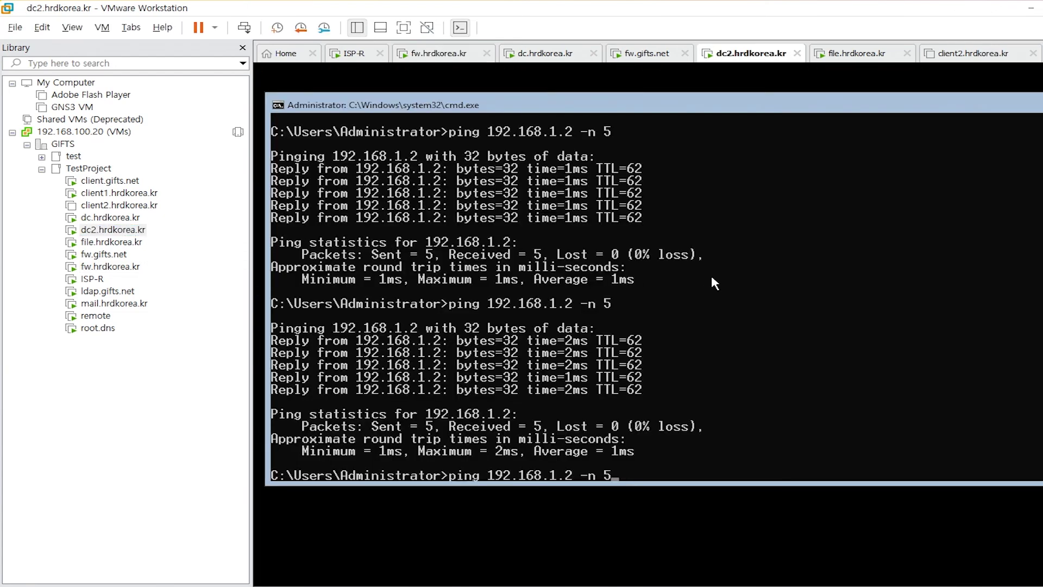
key("Return")
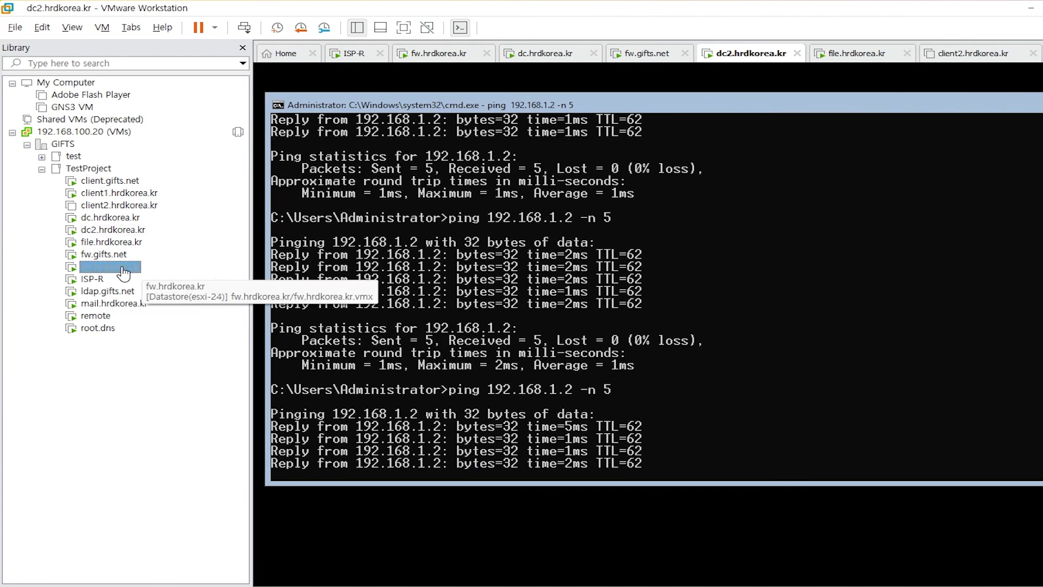
left_click(111, 267)
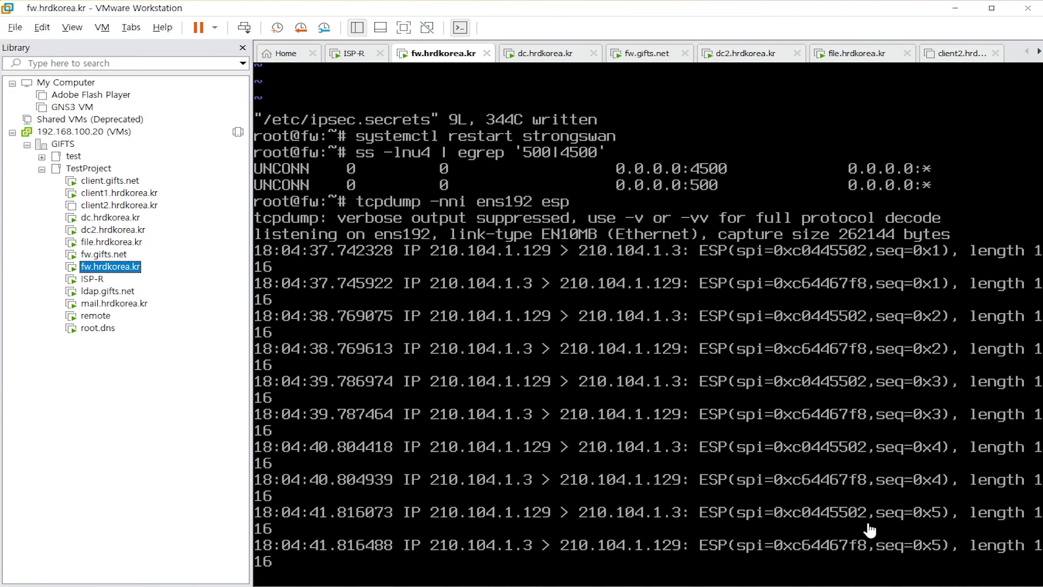